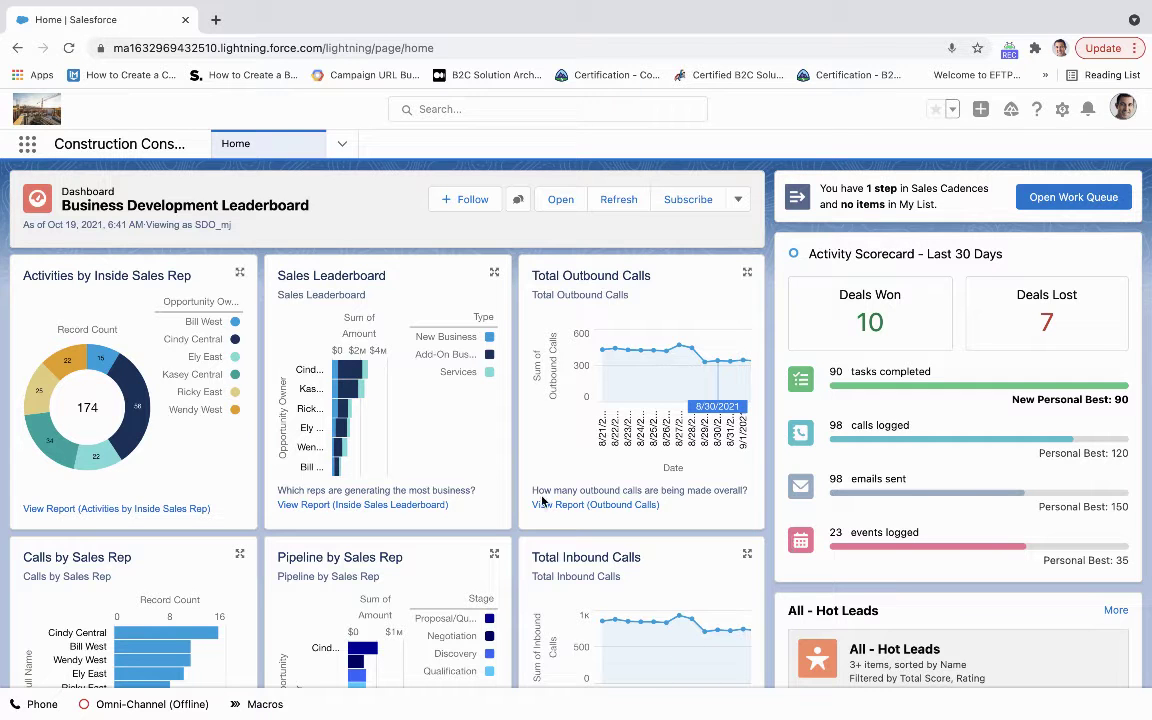
Open the Bodell Construction hot lead's record and view its location on the map.
{"action": "scroll", "coordinate": [496, 465], "scroll_direction": "down", "scroll_amount": 5}
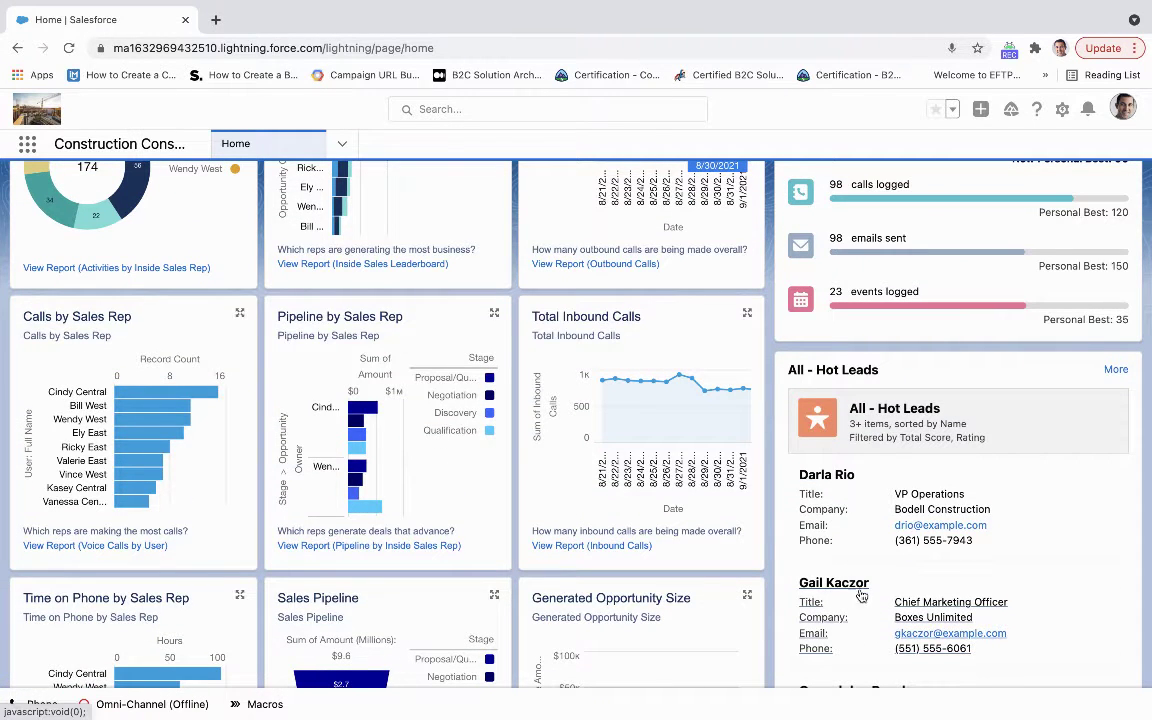
{"action": "left_click", "coordinate": [815, 481]}
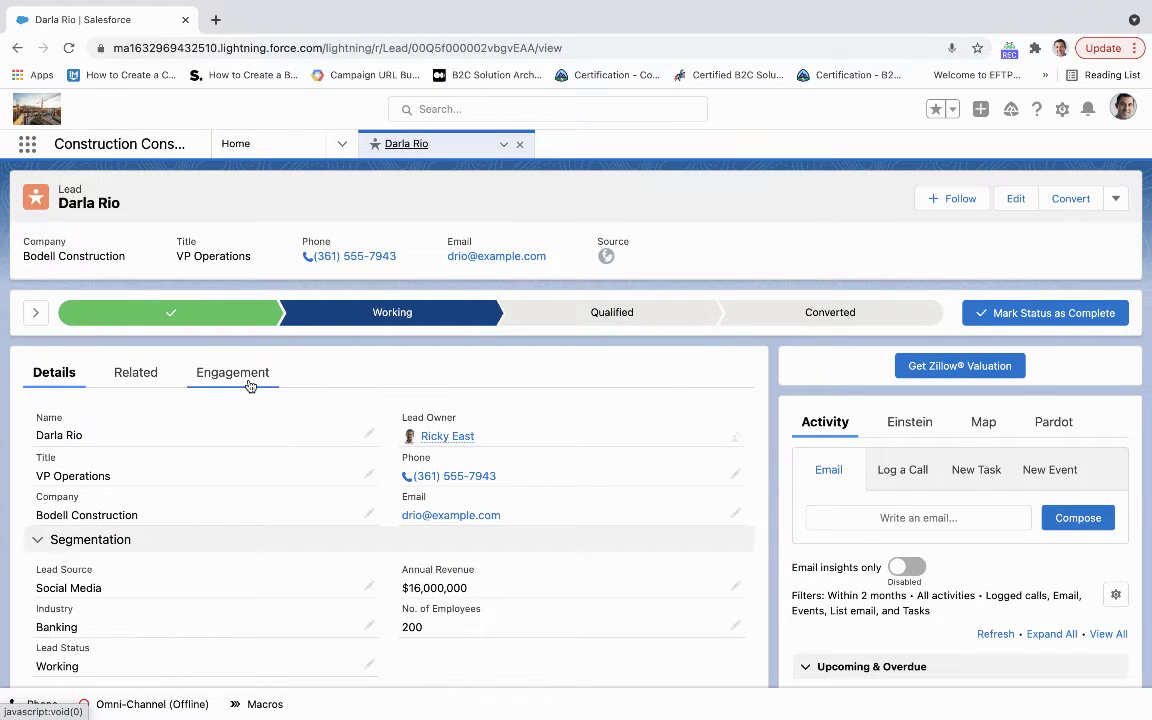
{"action": "scroll", "coordinate": [571, 455], "scroll_direction": "down", "scroll_amount": 1}
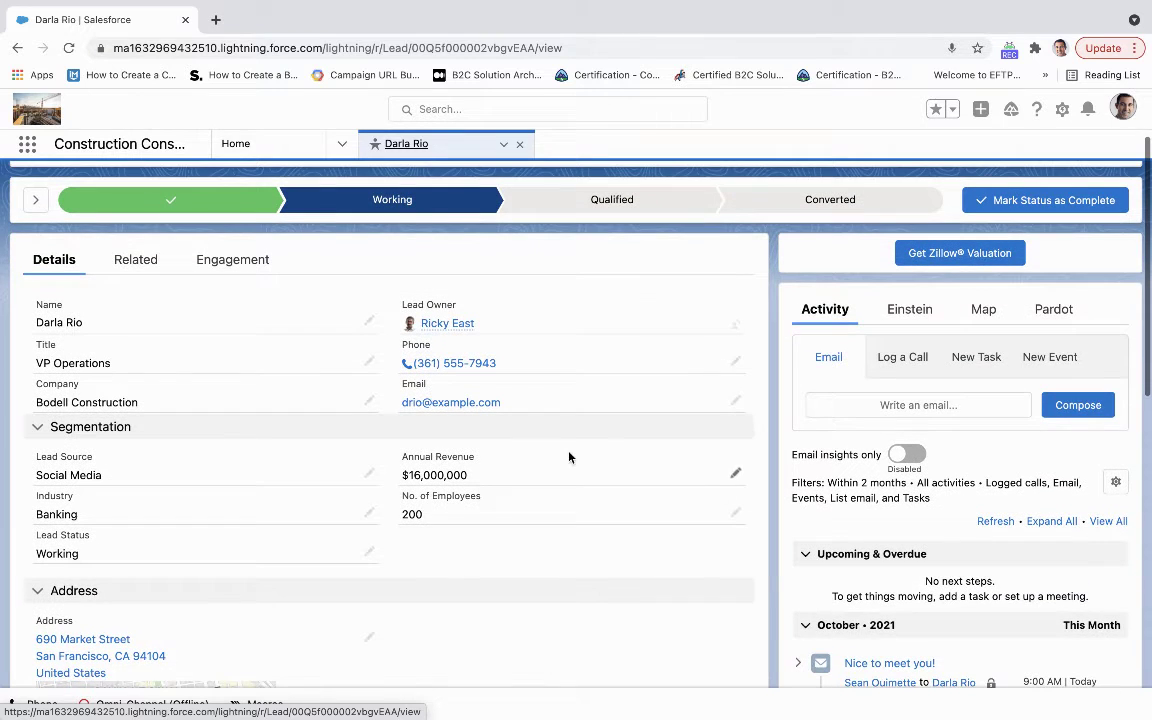
{"action": "left_click", "coordinate": [981, 312]}
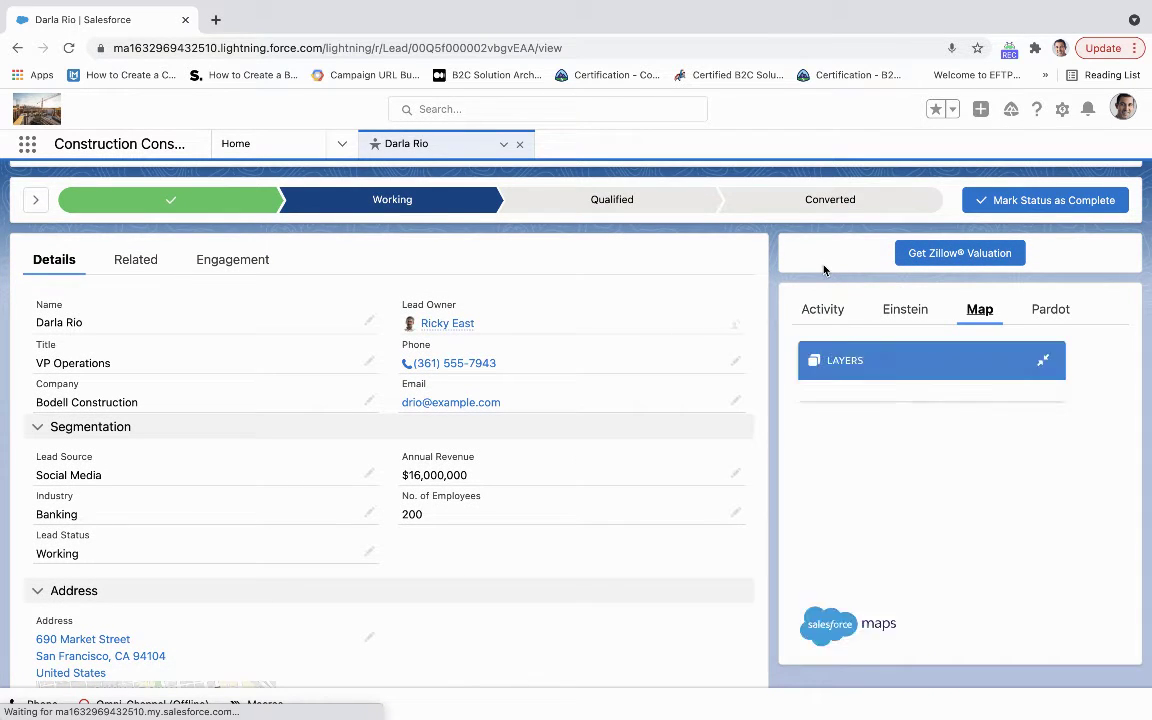
{"action": "left_click", "coordinate": [1043, 363]}
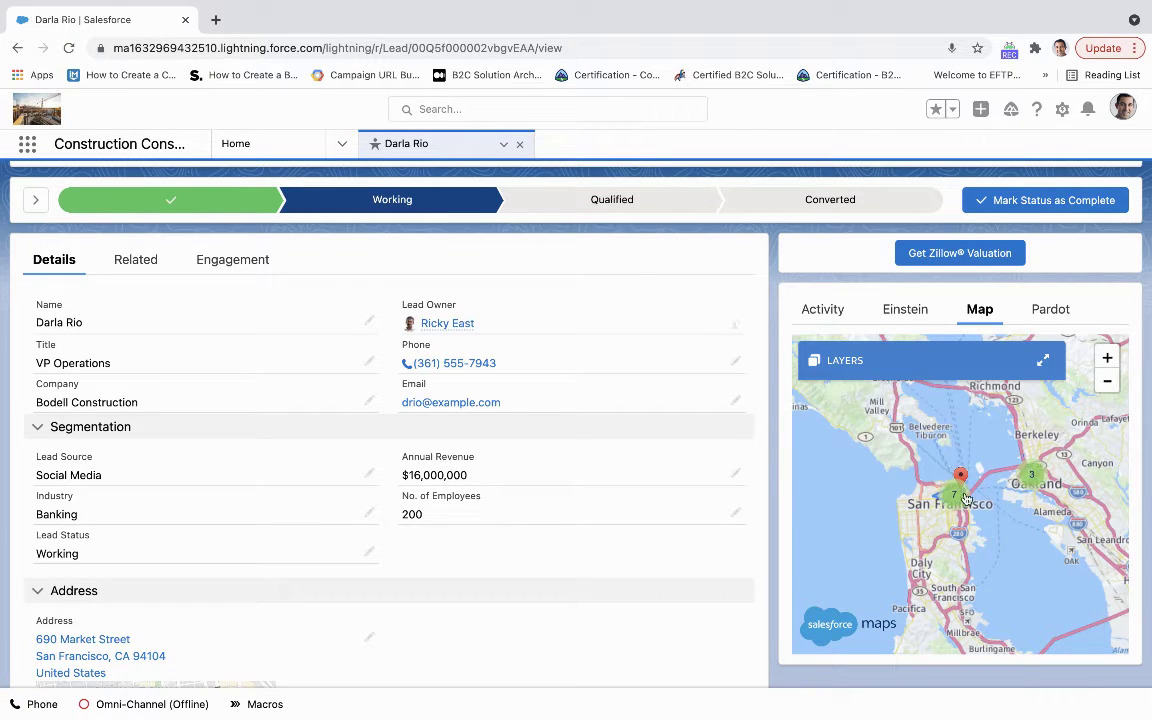
Review the lead's Pardot engagement history and bring up its Convert page.
{"action": "left_click", "coordinate": [1050, 312]}
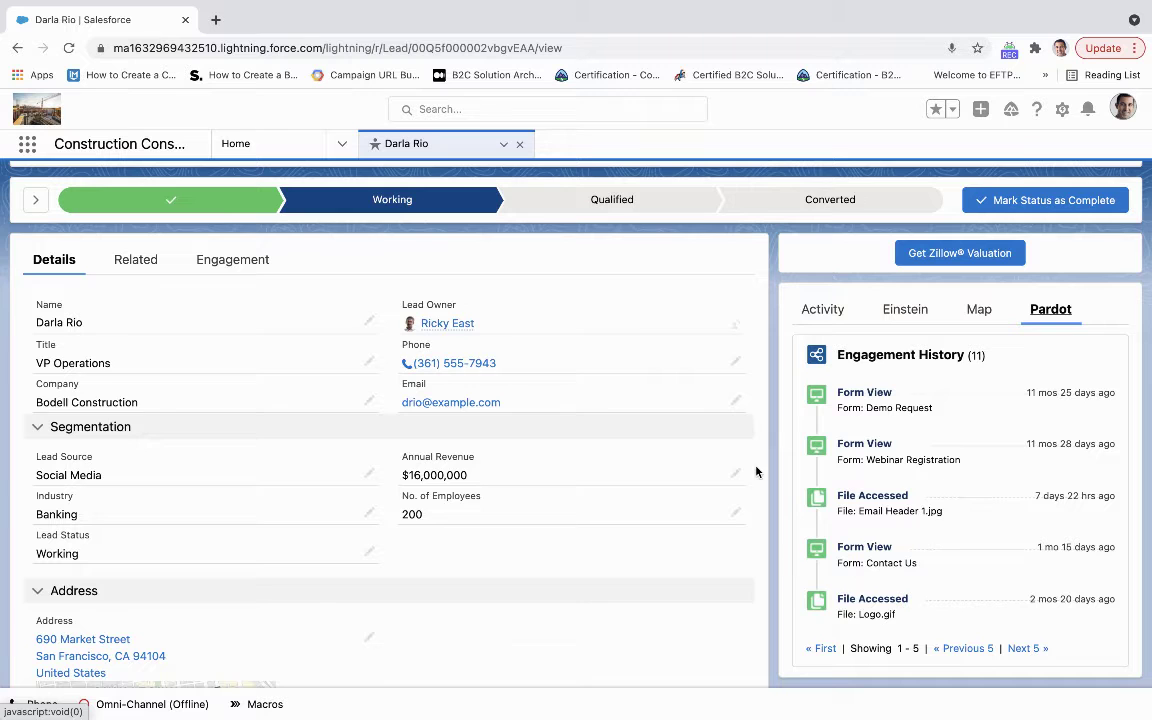
{"action": "scroll", "coordinate": [756, 471], "scroll_direction": "up", "scroll_amount": 2}
{"action": "scroll", "coordinate": [771, 631], "scroll_direction": "down", "scroll_amount": 2}
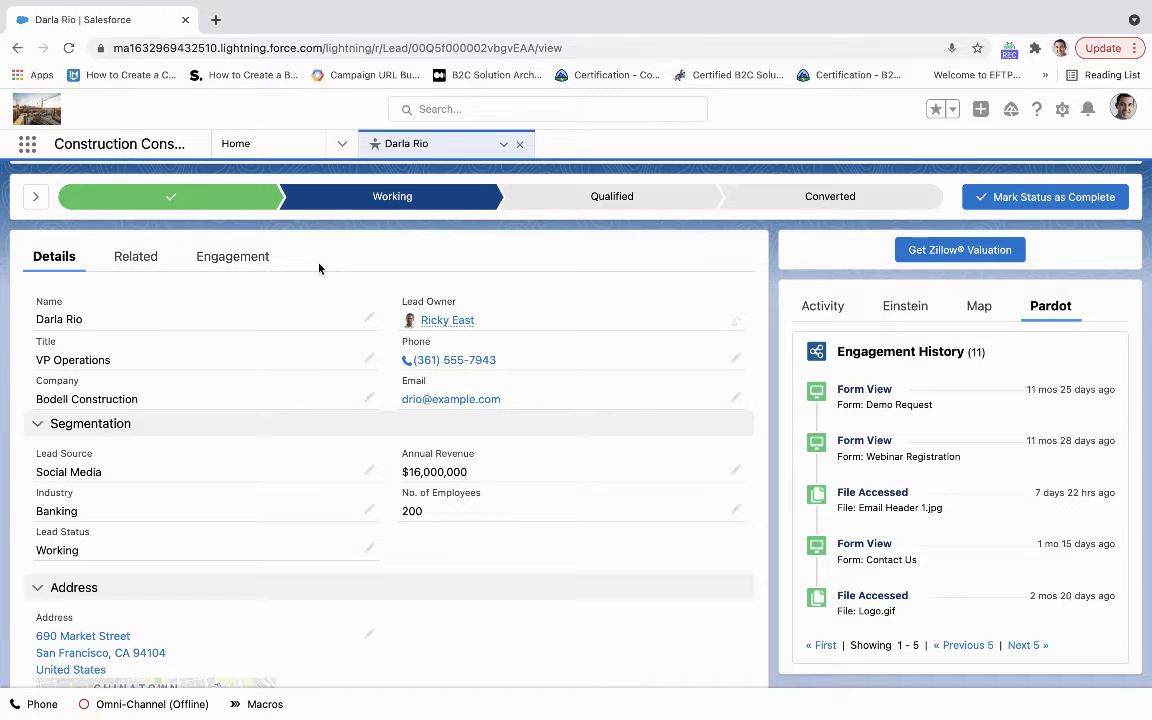
{"action": "scroll", "coordinate": [370, 268], "scroll_direction": "up", "scroll_amount": 3}
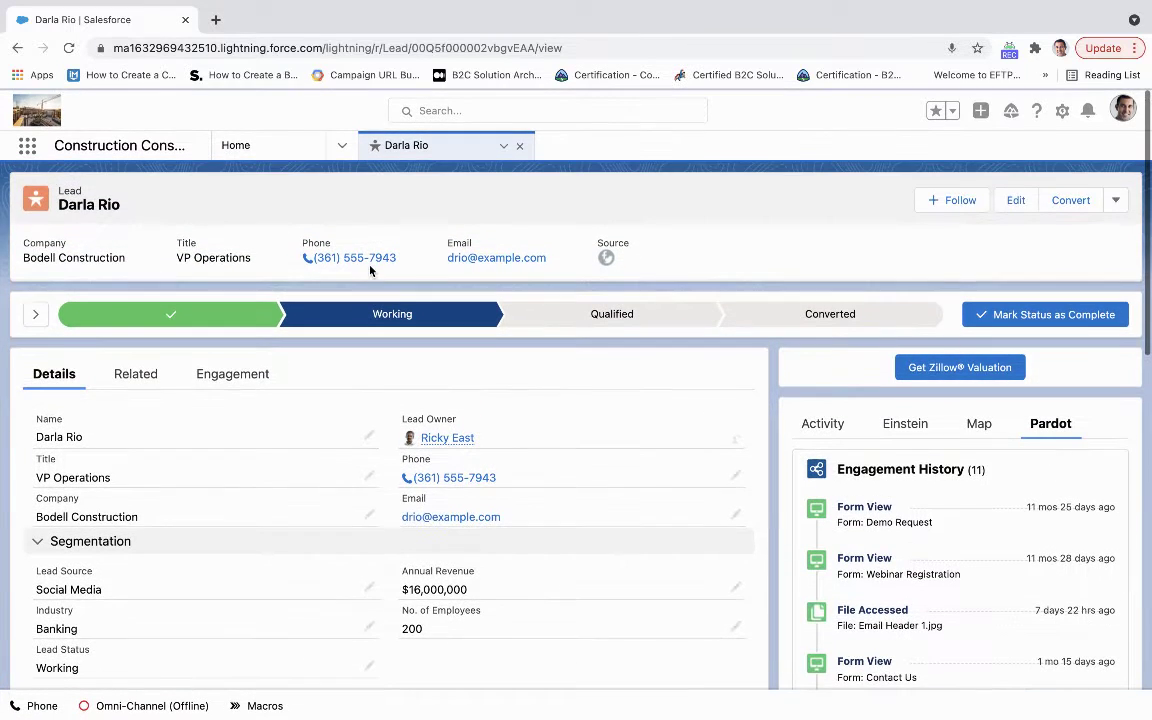
{"action": "left_click", "coordinate": [1071, 205]}
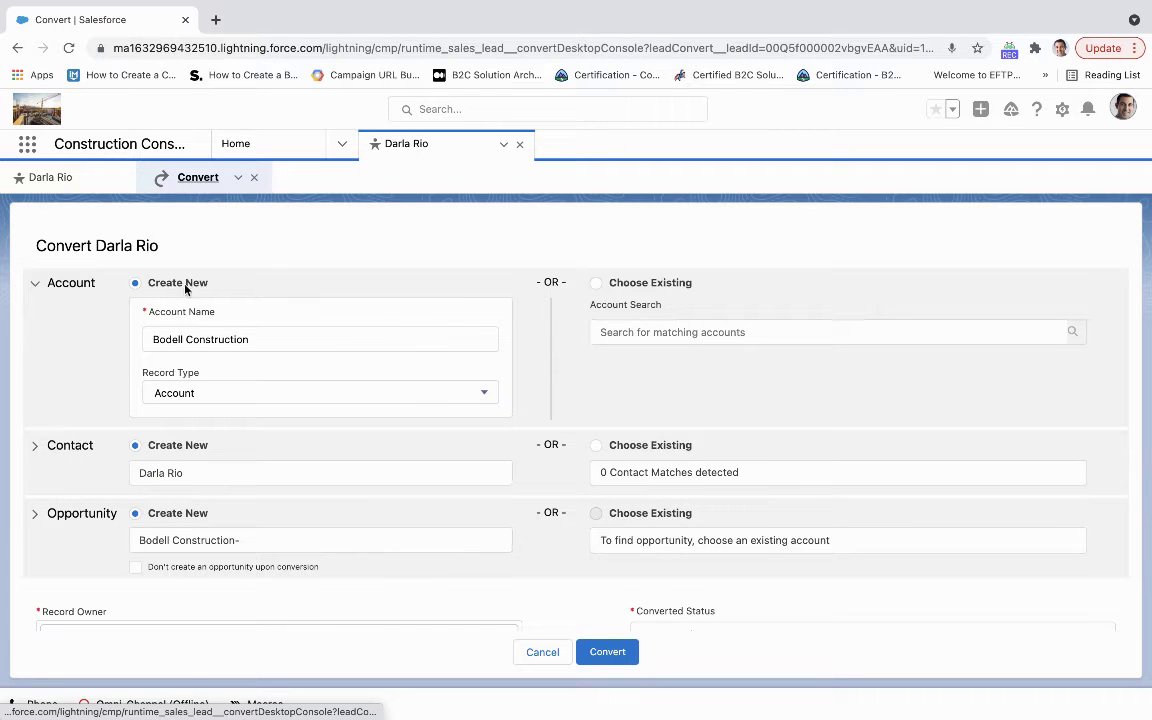
Append 'Remodel Full' to the opportunity name and convert the lead into account, contact and bid.
{"action": "scroll", "coordinate": [437, 318], "scroll_direction": "down", "scroll_amount": 1}
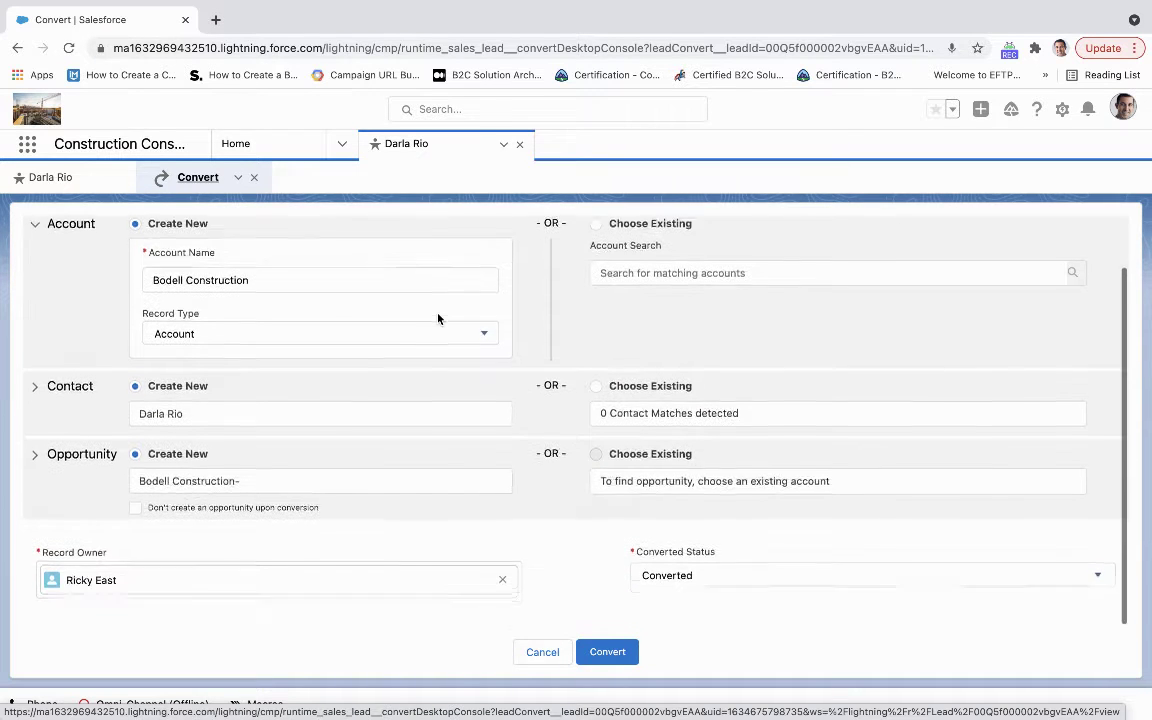
{"action": "left_click", "coordinate": [281, 478]}
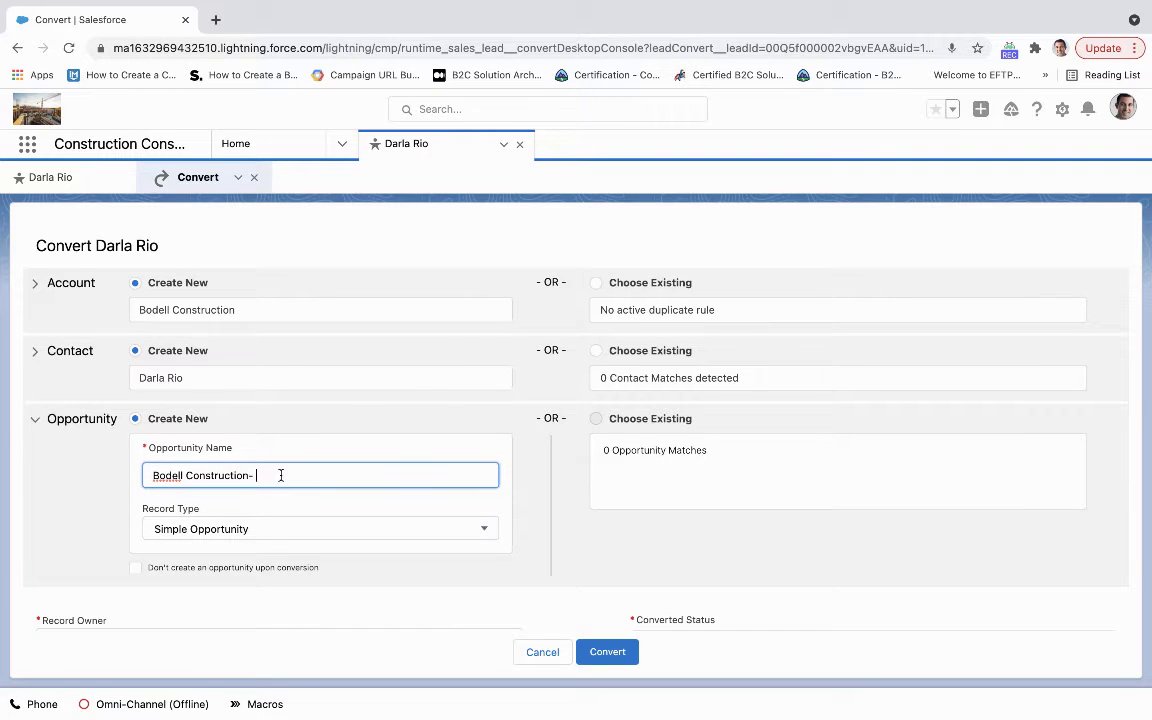
{"action": "type", "text": "Remodel Full"}
{"action": "left_click", "coordinate": [621, 653]}
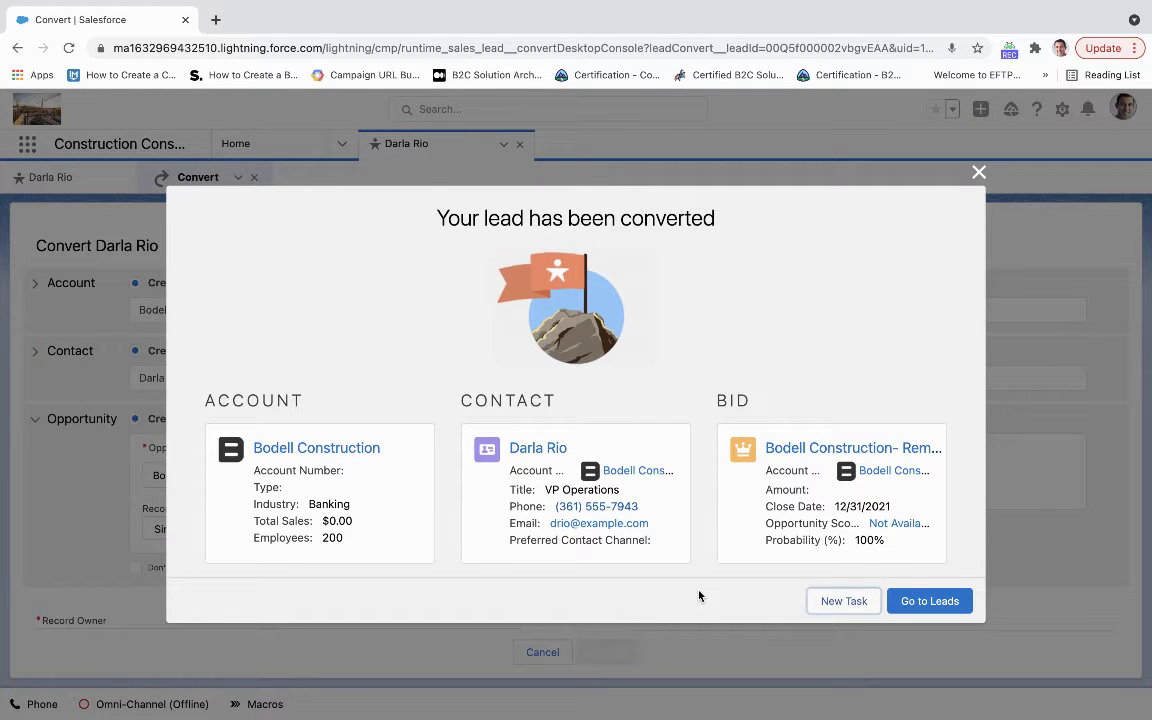
Open the Remodel Full bid, mark Triage as its current stage, and show its key fields.
{"action": "left_click", "coordinate": [793, 456]}
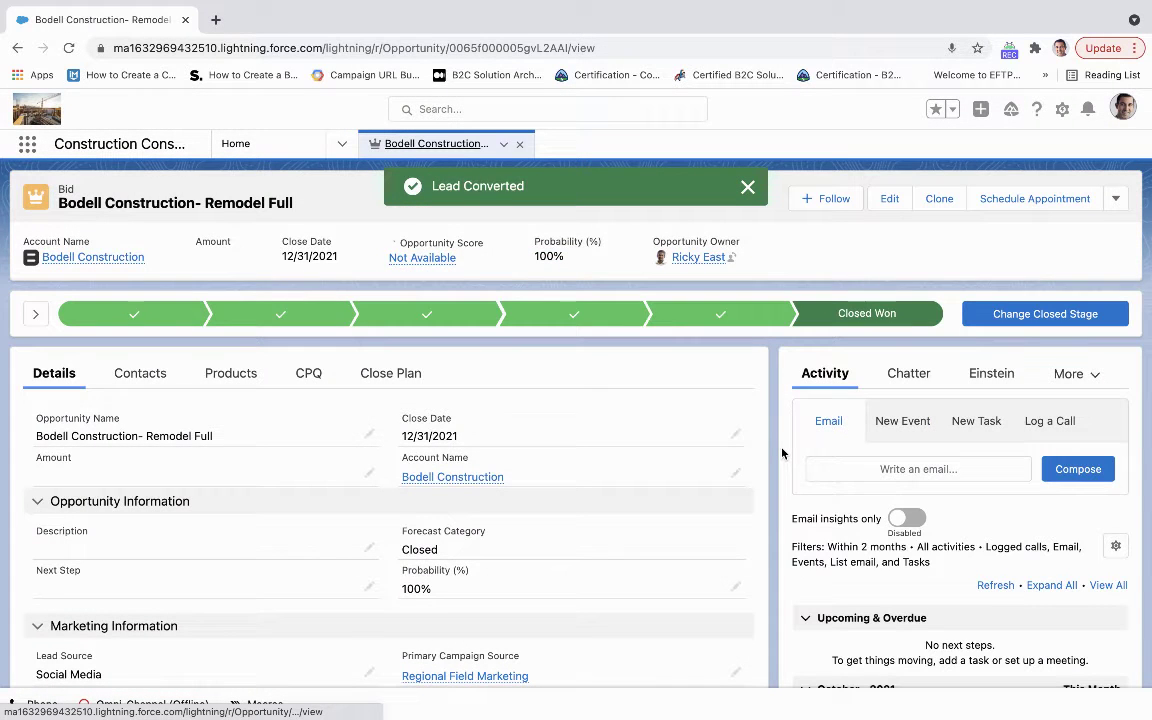
{"action": "left_click", "coordinate": [110, 313]}
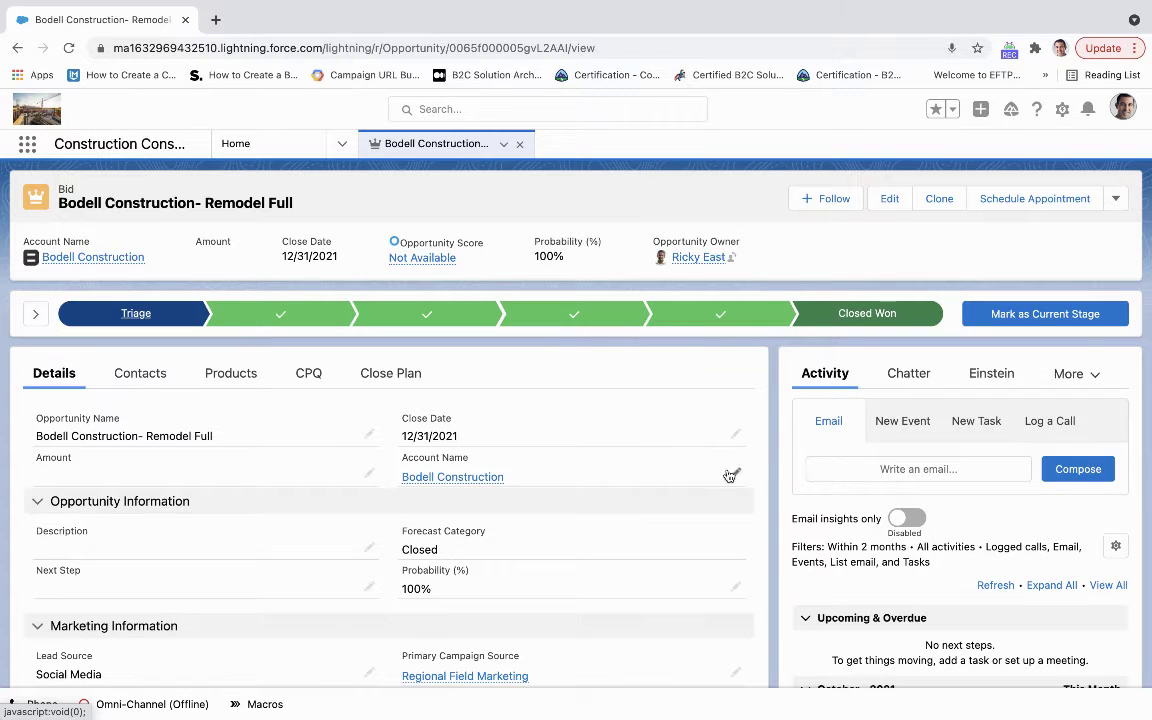
{"action": "left_click", "coordinate": [1055, 313]}
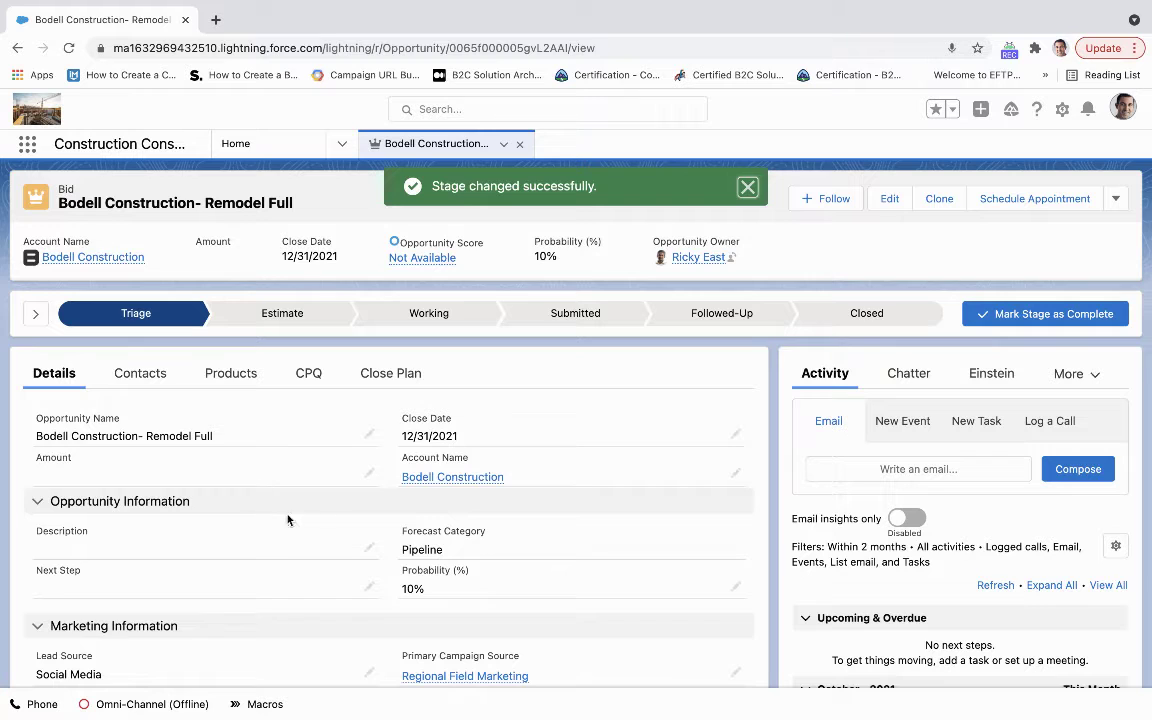
{"action": "left_click", "coordinate": [32, 313]}
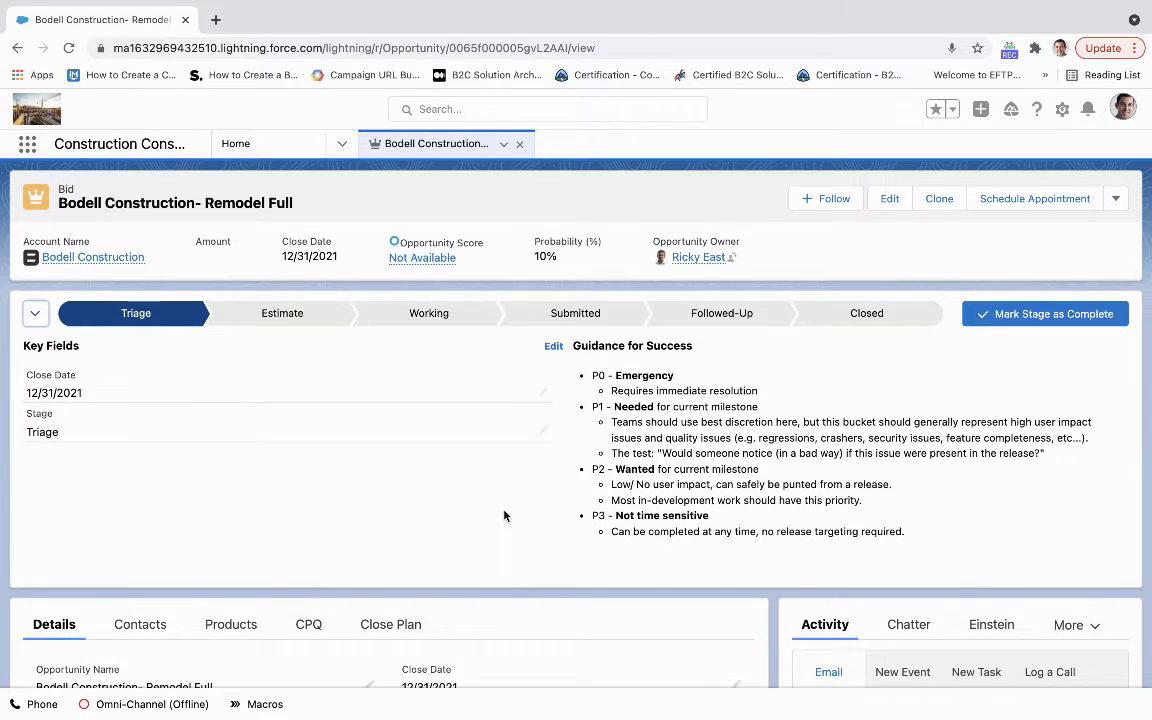
Review the bid's Contacts tab with its contact role and team, and begin a new invited contractor.
{"action": "scroll", "coordinate": [504, 515], "scroll_direction": "down", "scroll_amount": 1}
{"action": "scroll", "coordinate": [504, 515], "scroll_direction": "down", "scroll_amount": 3}
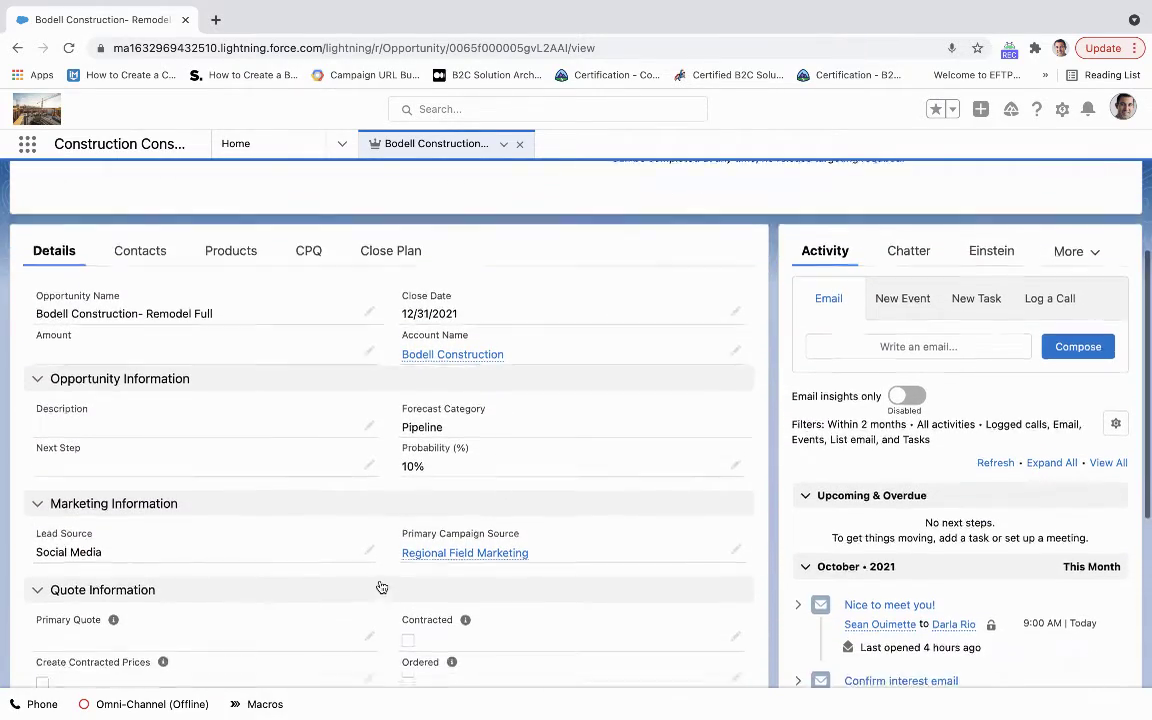
{"action": "scroll", "coordinate": [380, 585], "scroll_direction": "down", "scroll_amount": 1}
{"action": "scroll", "coordinate": [380, 585], "scroll_direction": "up", "scroll_amount": 1}
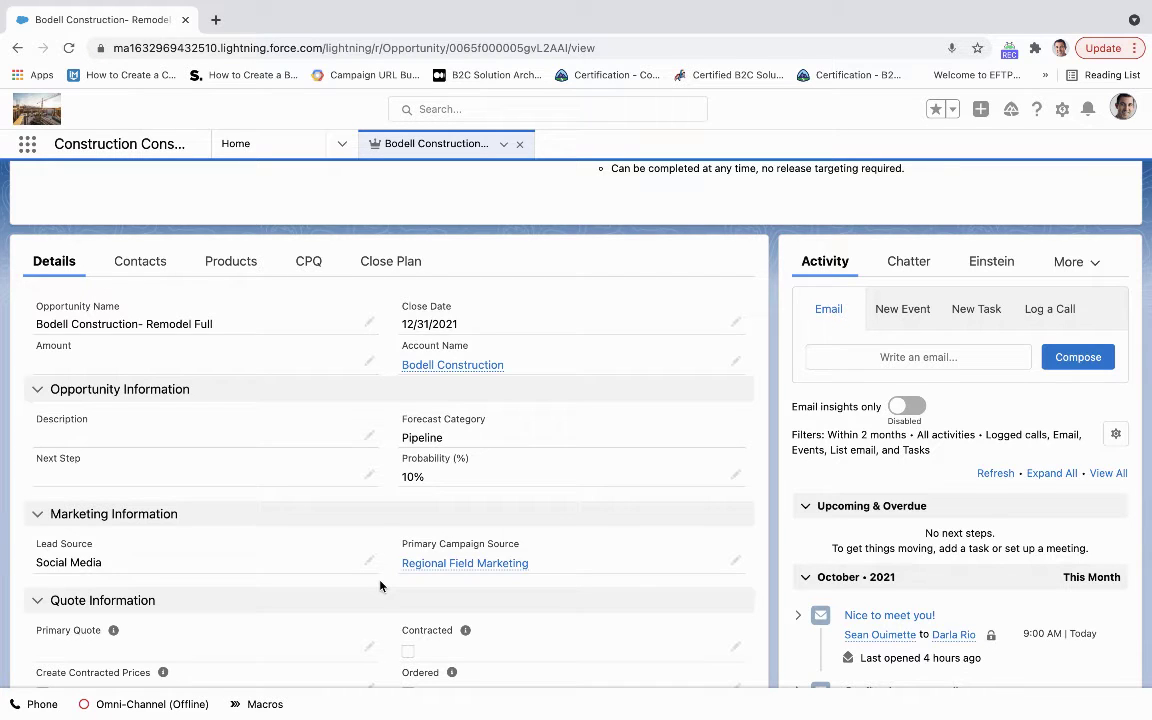
{"action": "left_click", "coordinate": [140, 261]}
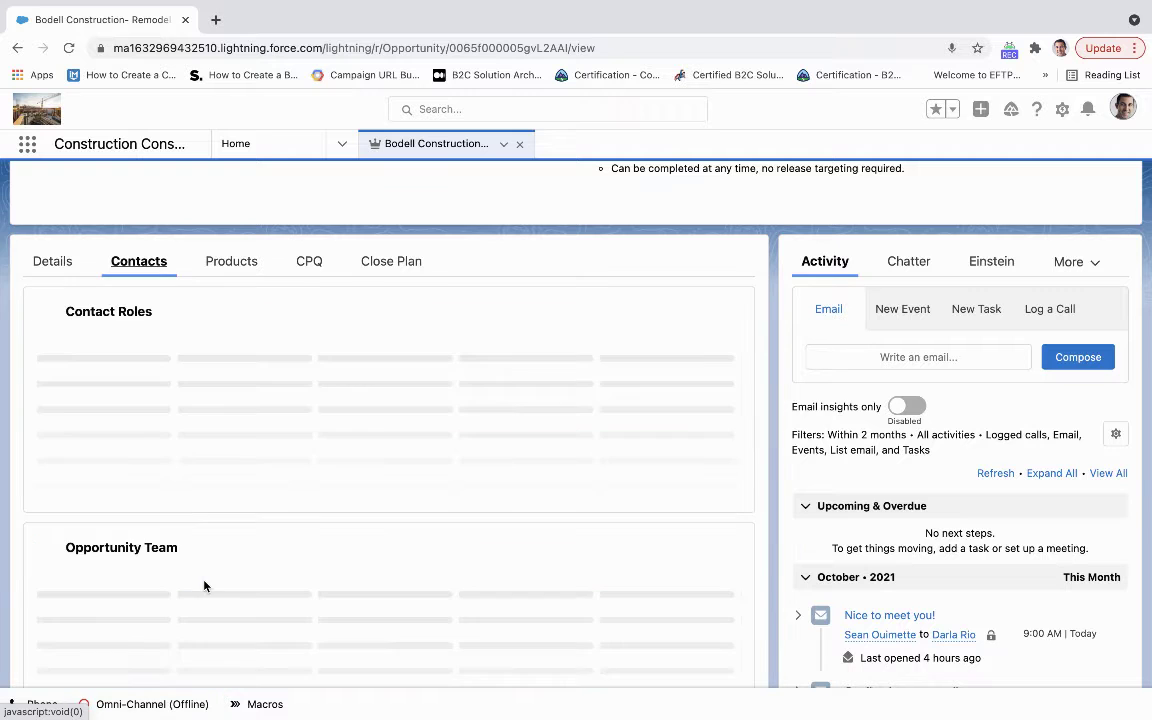
{"action": "scroll", "coordinate": [235, 525], "scroll_direction": "down", "scroll_amount": 3}
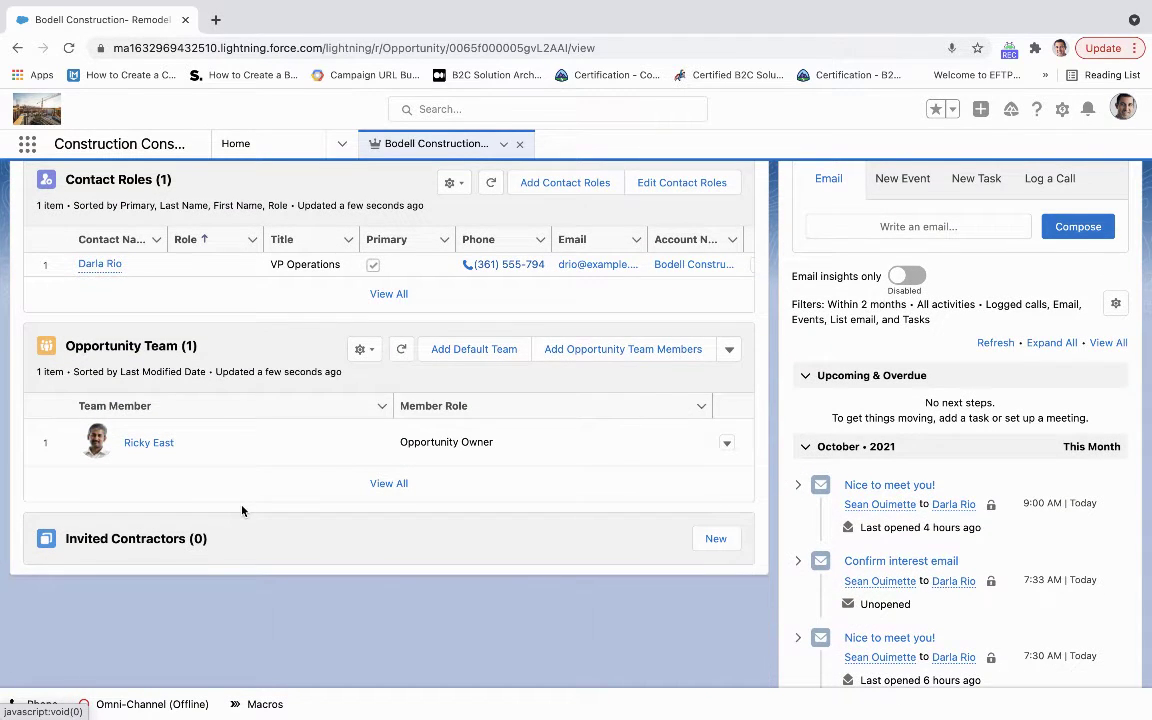
{"action": "scroll", "coordinate": [200, 519], "scroll_direction": "up", "scroll_amount": 1}
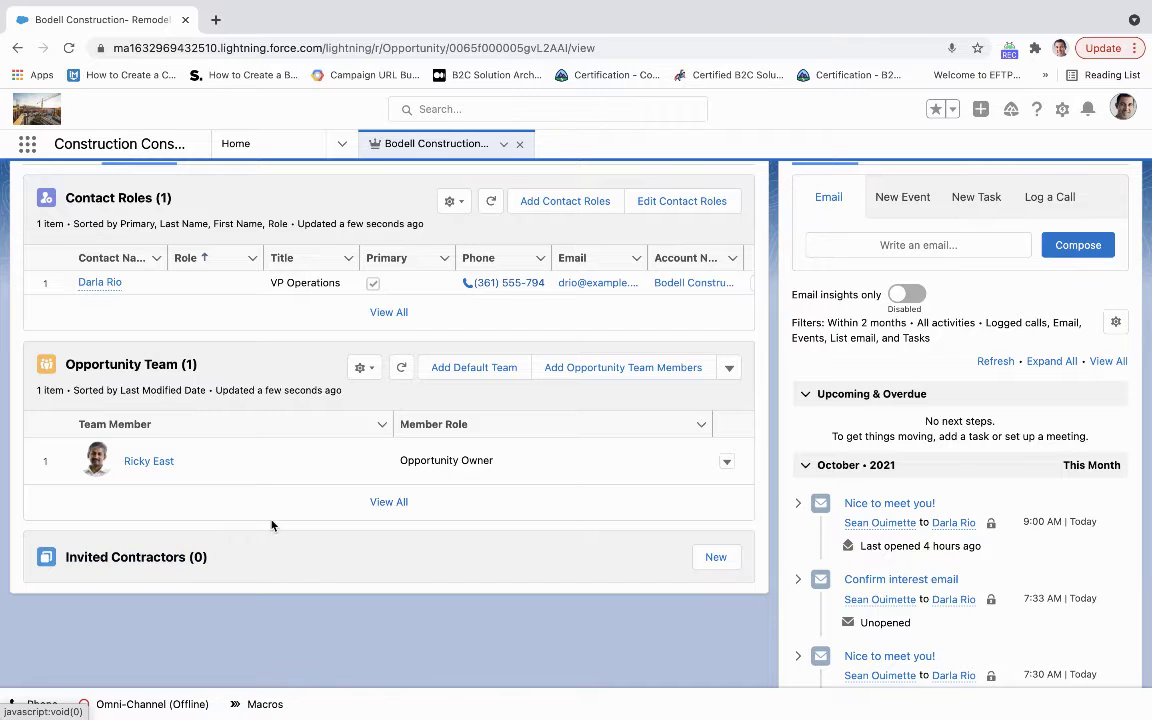
{"action": "left_click", "coordinate": [714, 557]}
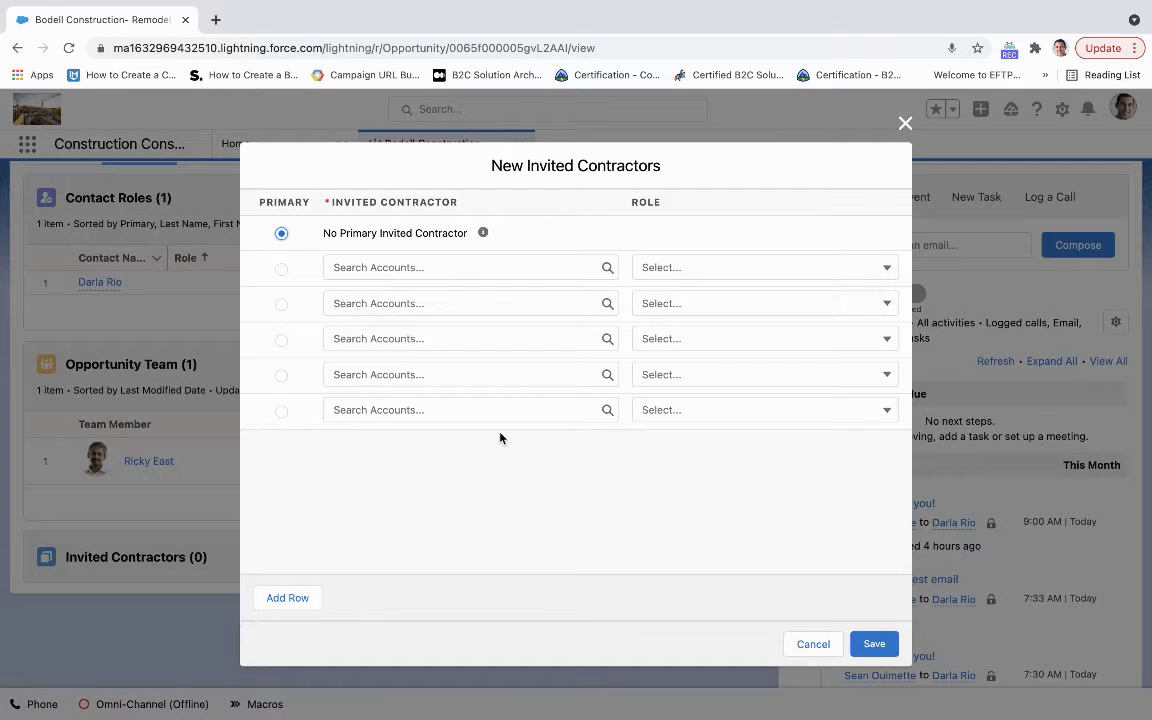
Add Acme Partners as the bid's primary invited contractor with the Contractor role.
{"action": "left_click", "coordinate": [281, 268]}
{"action": "left_click", "coordinate": [387, 268]}
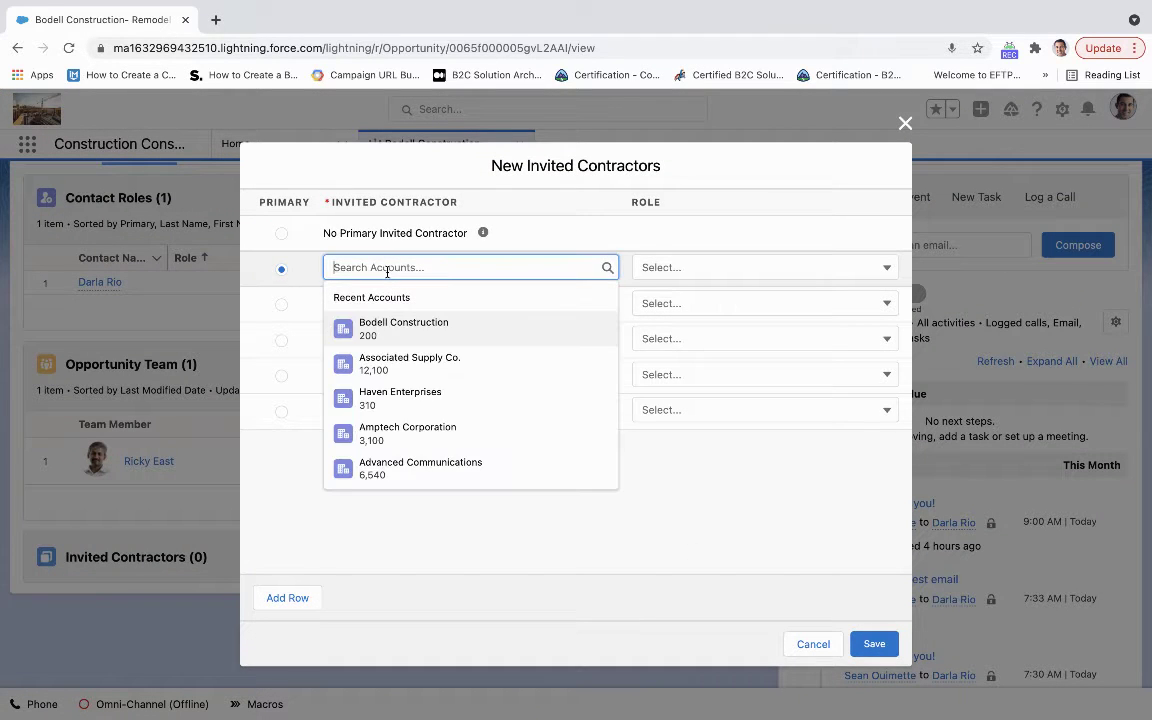
{"action": "type", "text": "Acme"}
{"action": "left_click", "coordinate": [410, 321]}
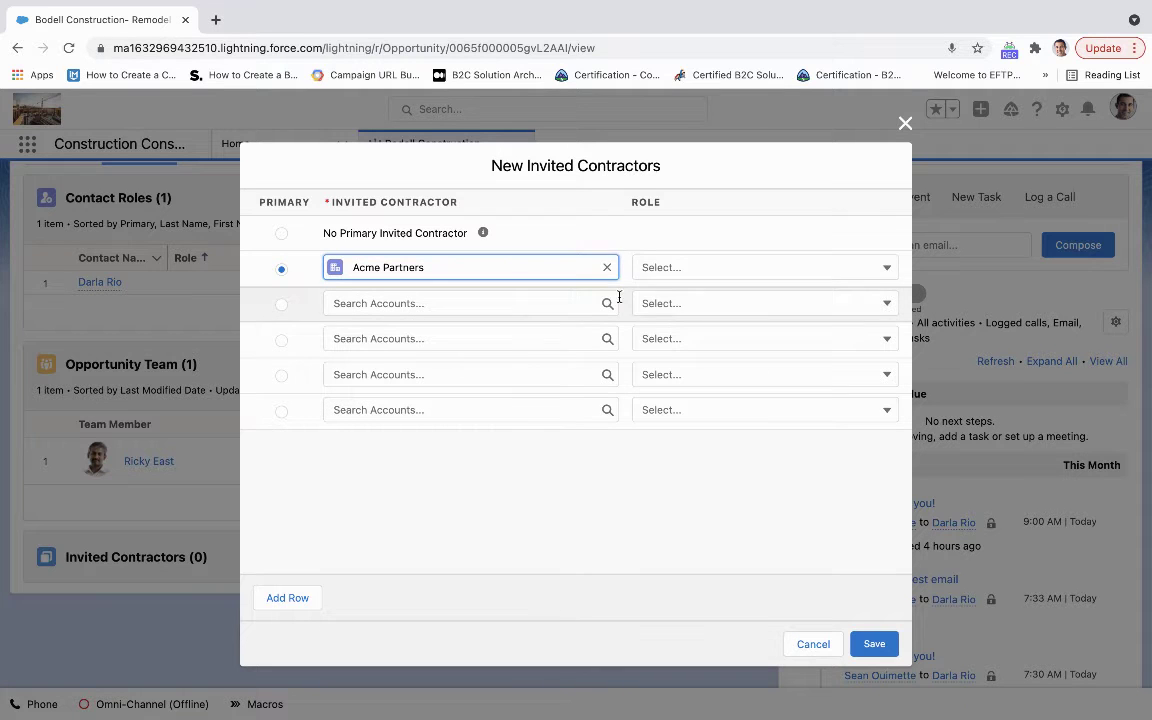
{"action": "left_click", "coordinate": [694, 267]}
{"action": "left_click", "coordinate": [710, 438]}
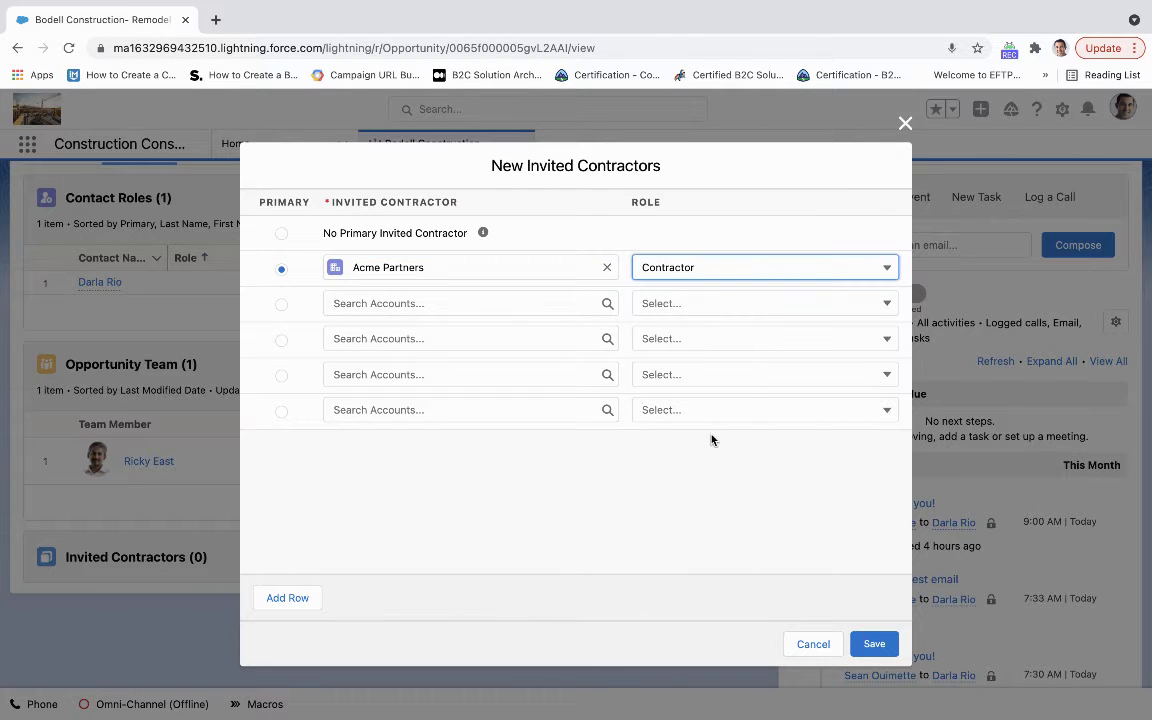
{"action": "left_click", "coordinate": [874, 643]}
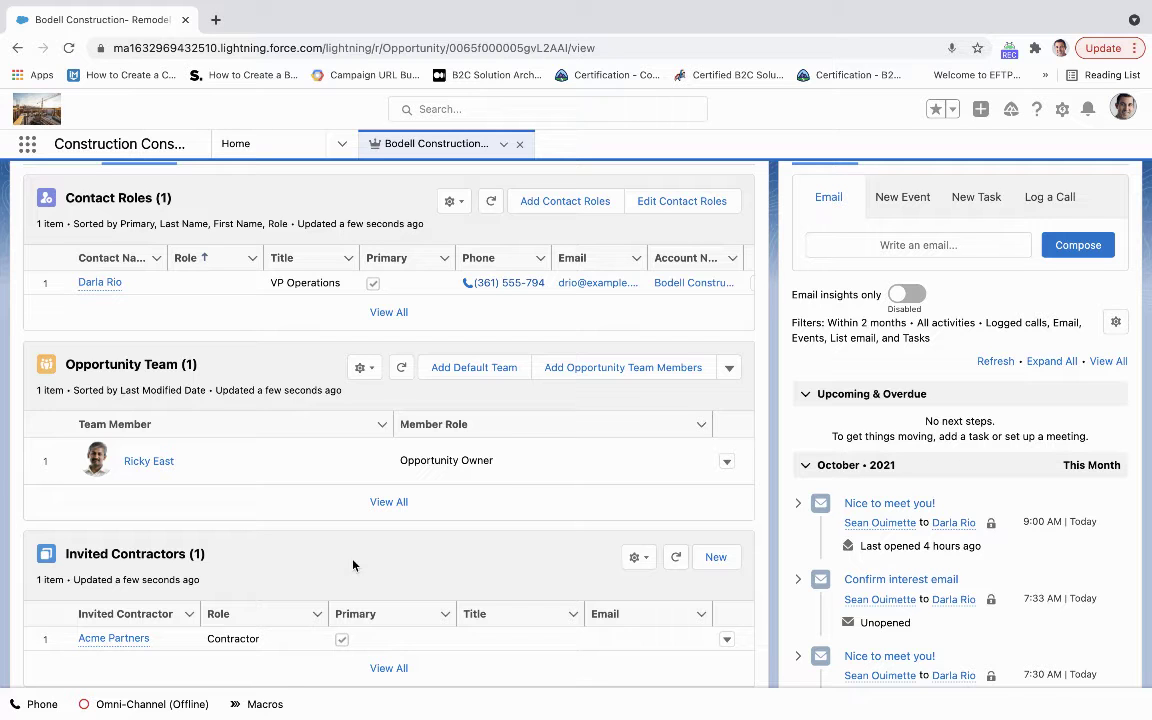
{"action": "scroll", "coordinate": [311, 532], "scroll_direction": "up", "scroll_amount": 2}
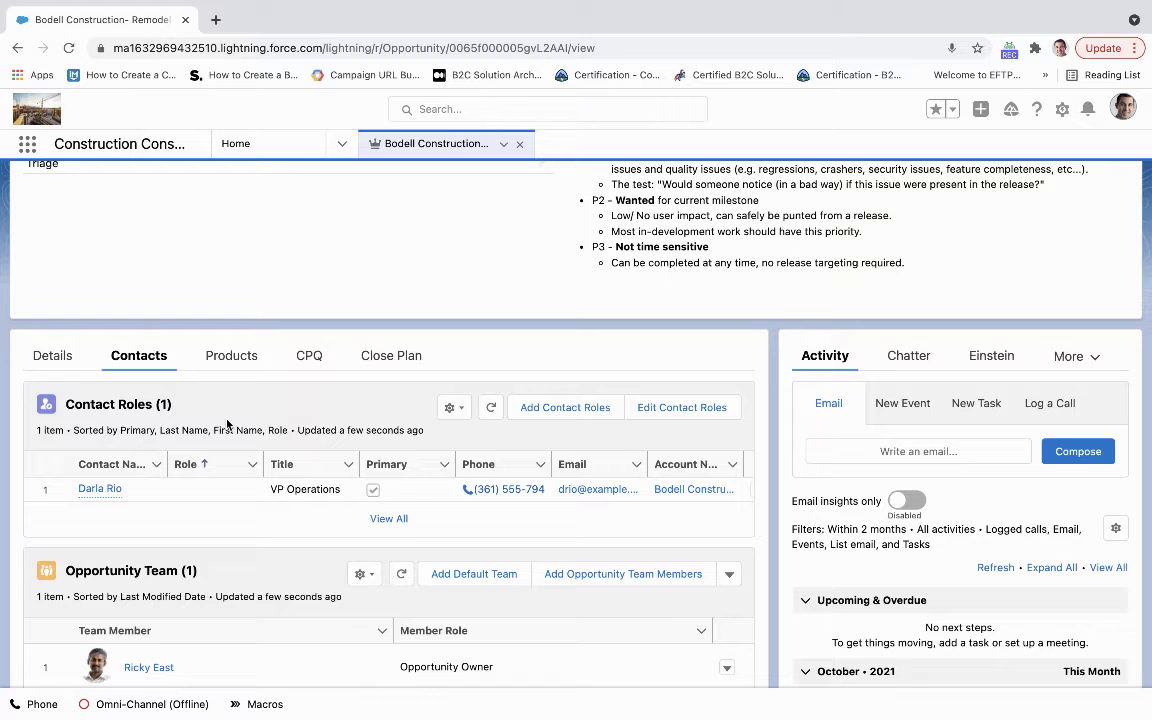
Mark Submitted as the bid's current stage and display its Products tab.
{"action": "scroll", "coordinate": [240, 422], "scroll_direction": "up", "scroll_amount": 5}
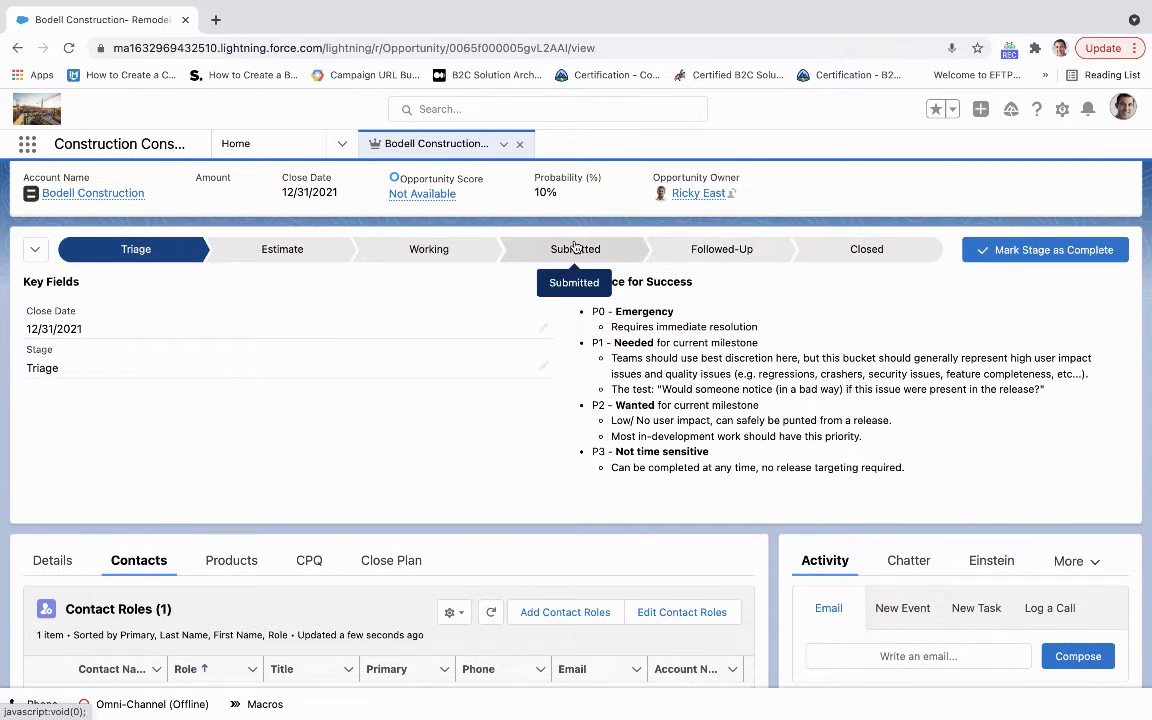
{"action": "left_click", "coordinate": [587, 247]}
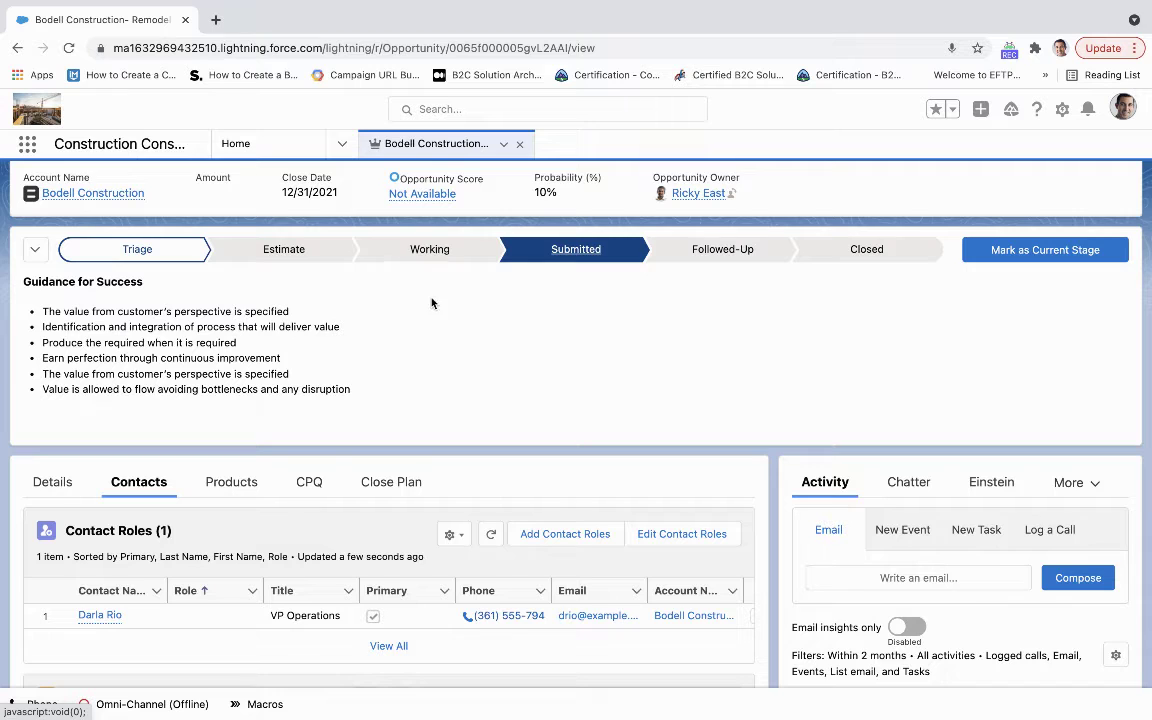
{"action": "left_click", "coordinate": [1022, 249]}
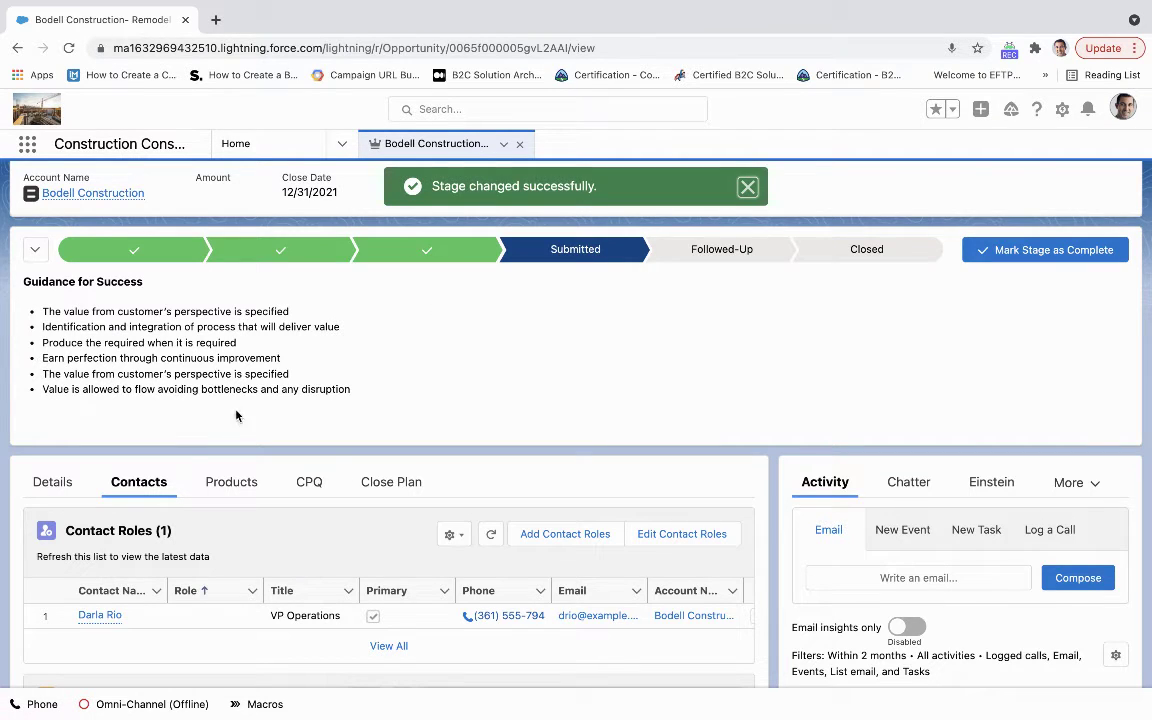
{"action": "left_click", "coordinate": [225, 482]}
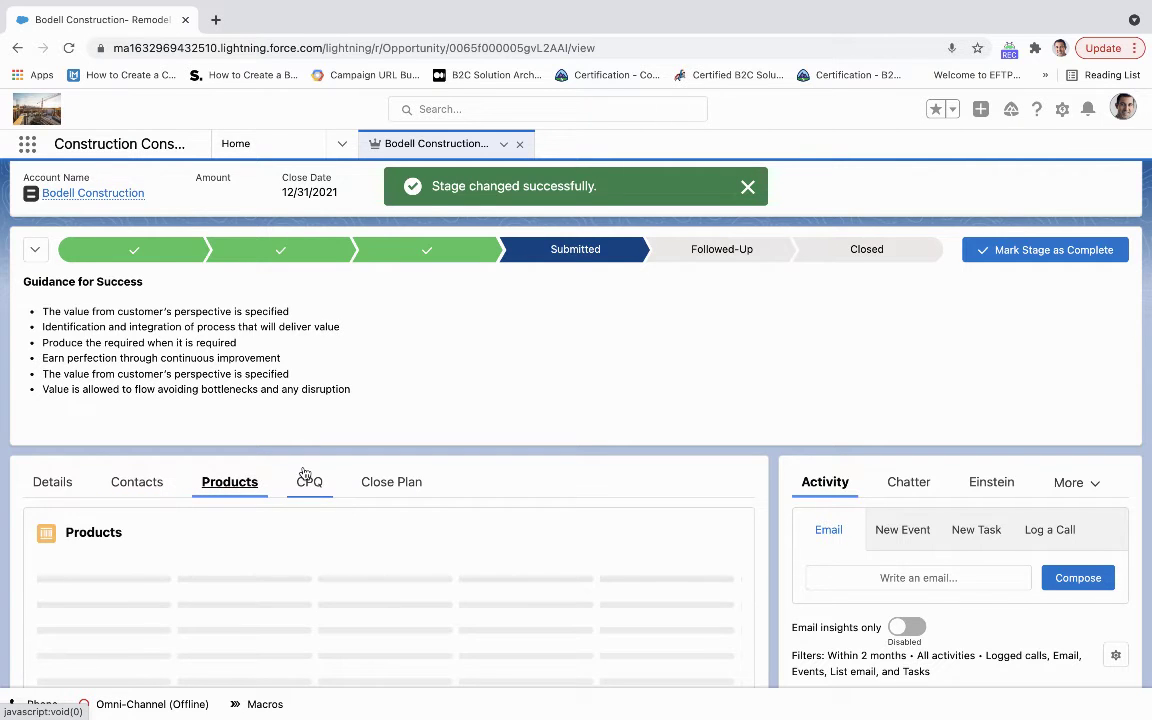
Confirm the Standard Price Book and select Remodeling Labor as the bid's product.
{"action": "scroll", "coordinate": [320, 475], "scroll_direction": "down", "scroll_amount": 1}
{"action": "left_click", "coordinate": [570, 456]}
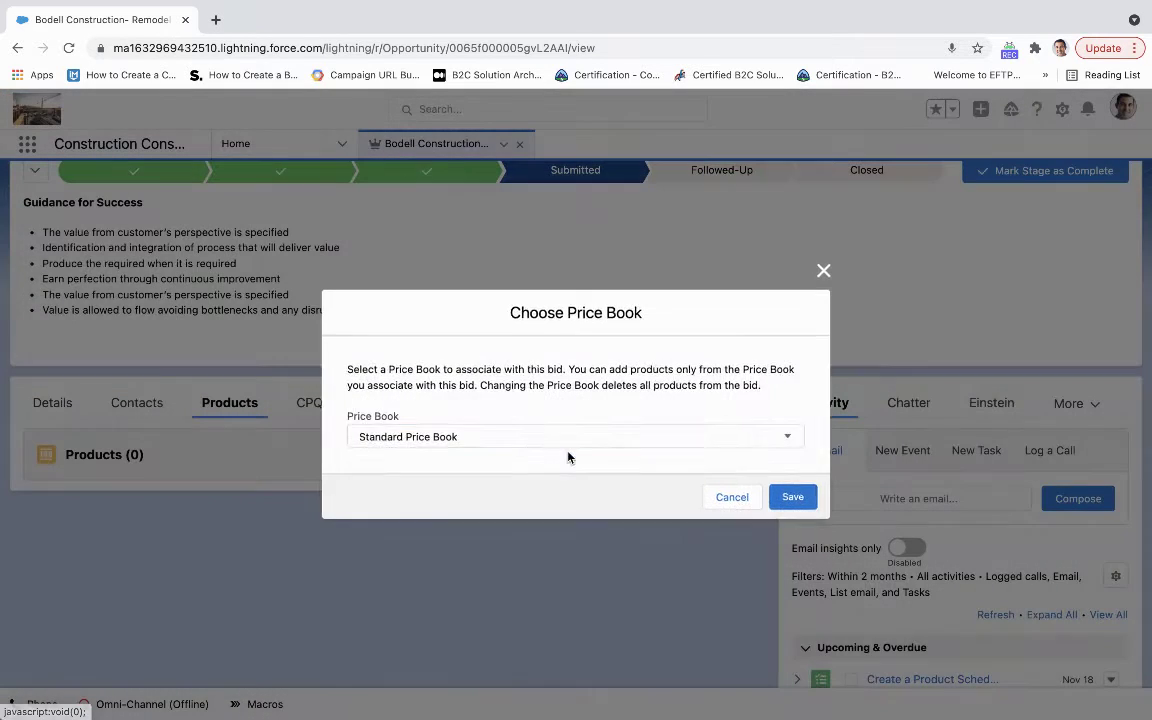
{"action": "left_click", "coordinate": [796, 498]}
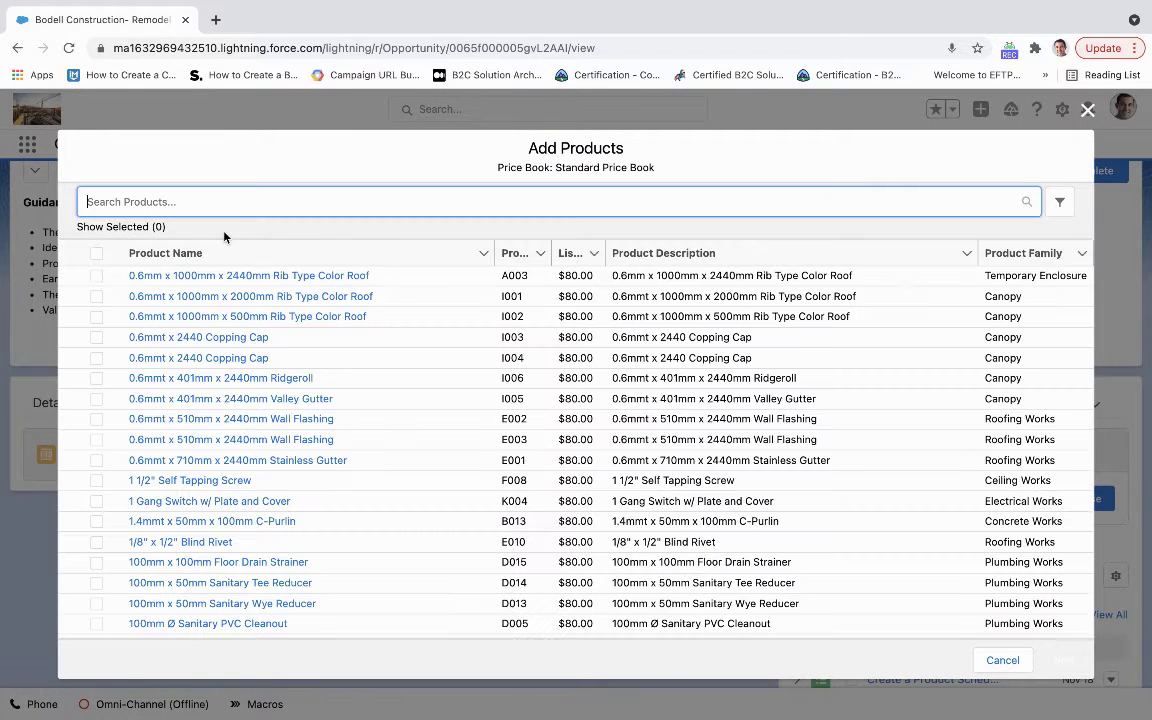
{"action": "left_click", "coordinate": [204, 208]}
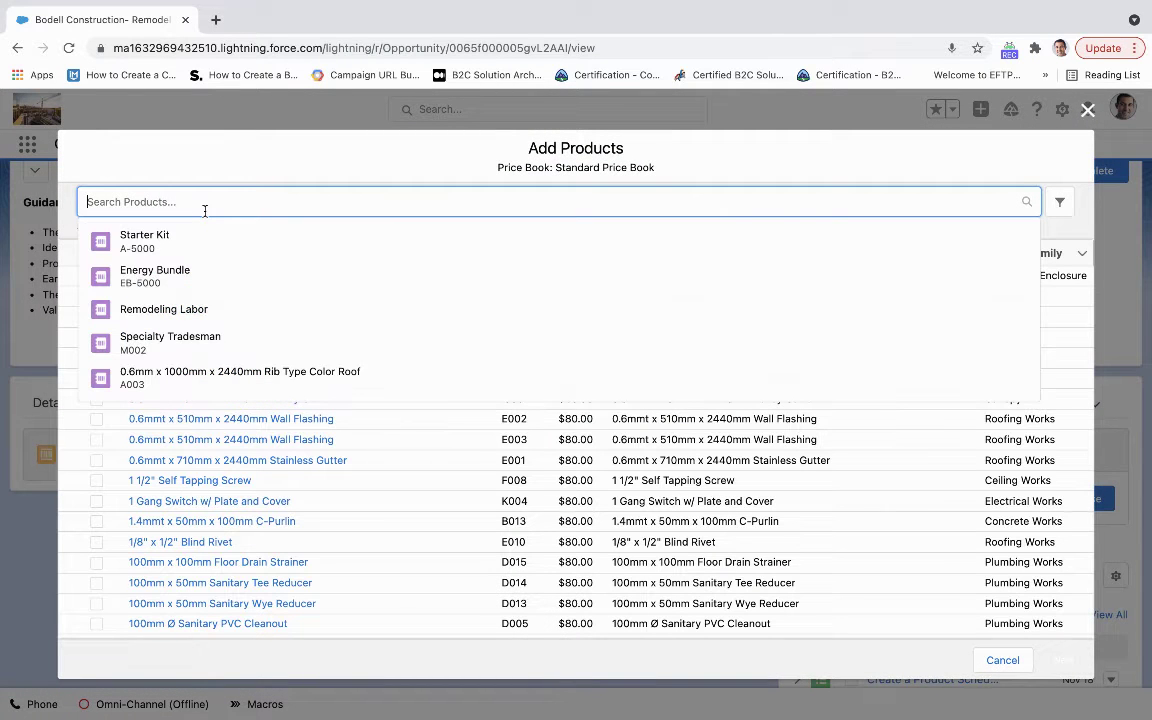
{"action": "left_click", "coordinate": [218, 280]}
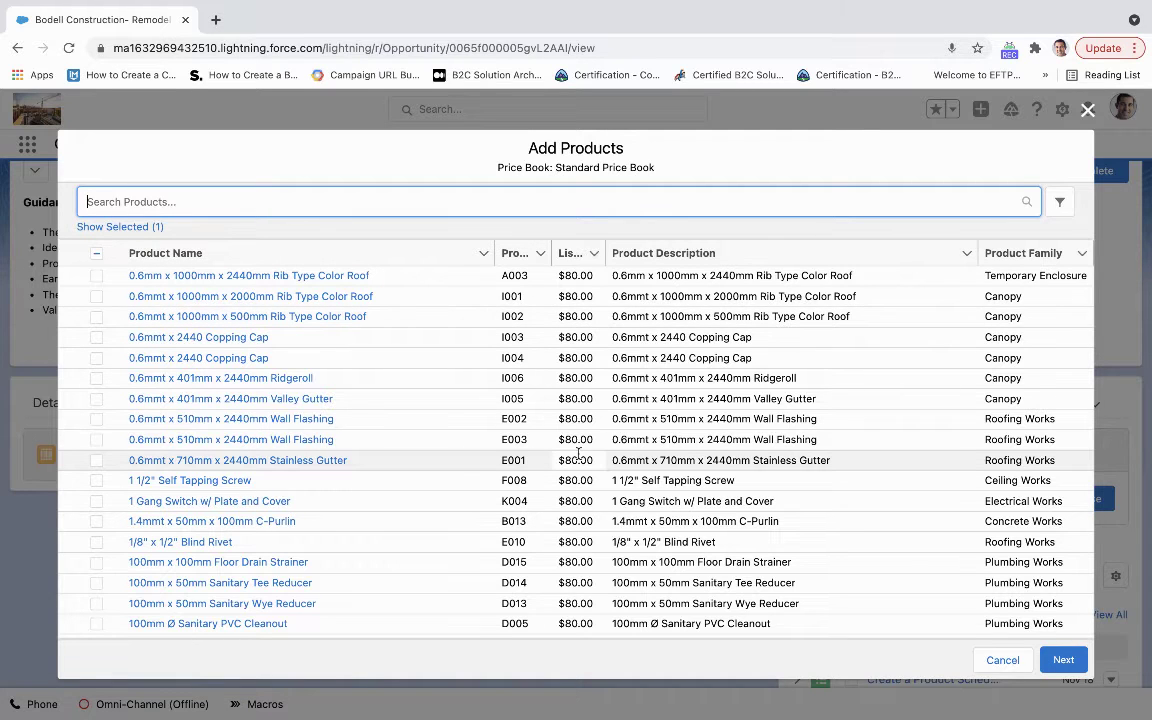
{"action": "left_click", "coordinate": [122, 227]}
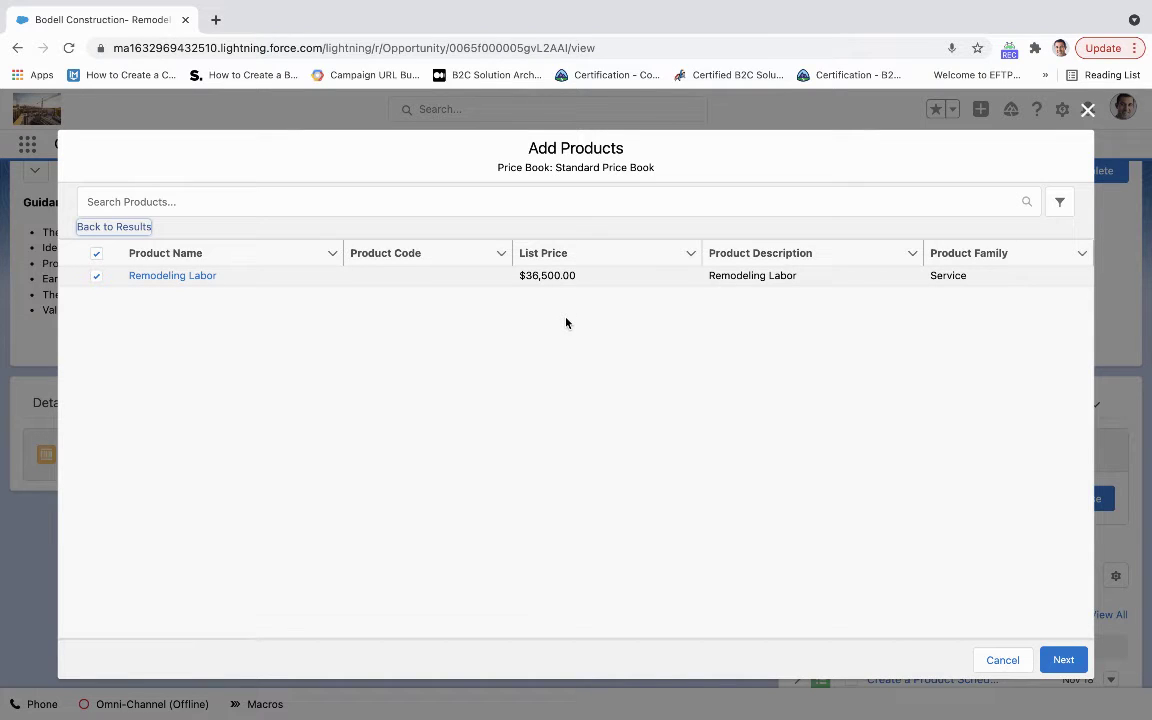
{"action": "left_click", "coordinate": [1062, 661]}
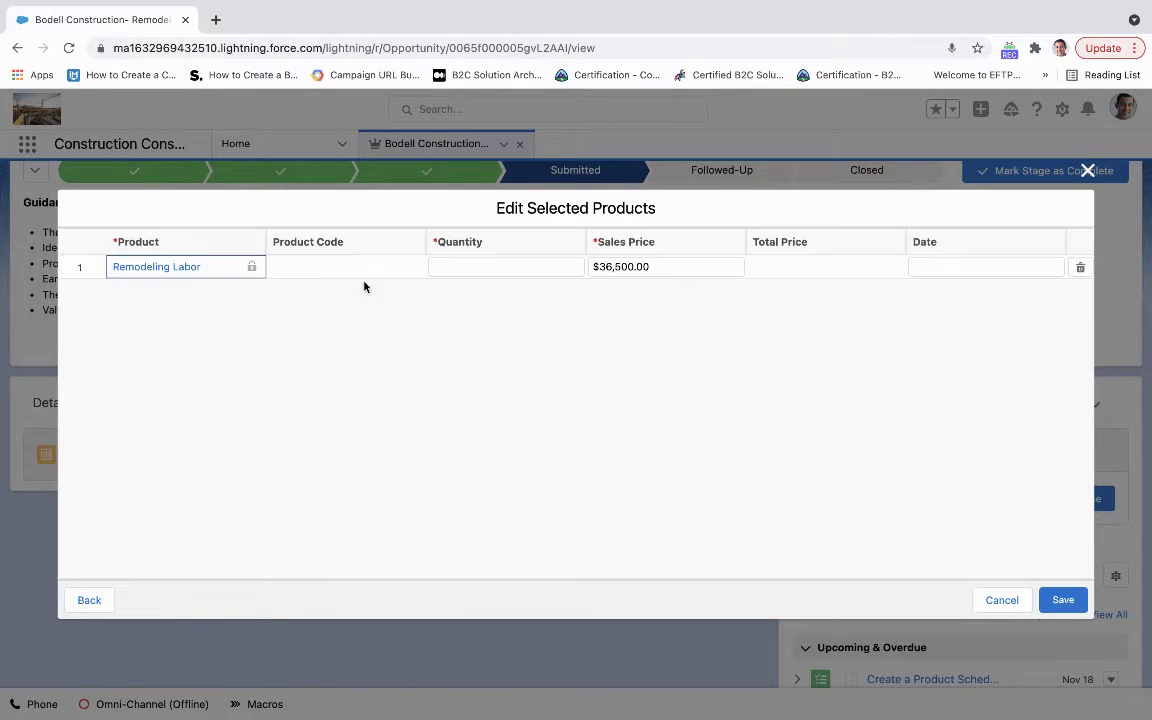
Set the Remodeling Labor quantity to 1, leave the date blank, and save the line.
{"action": "left_click", "coordinate": [487, 267]}
{"action": "type", "text": "1"}
{"action": "left_click", "coordinate": [681, 368]}
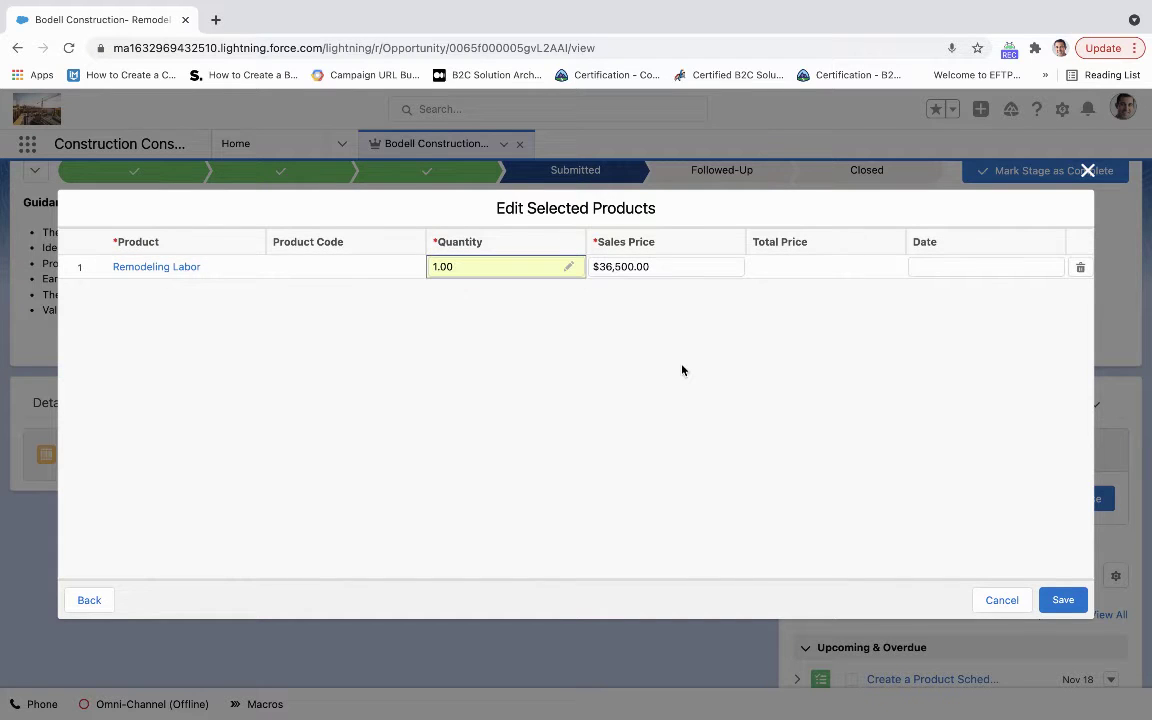
{"action": "left_click", "coordinate": [1025, 269]}
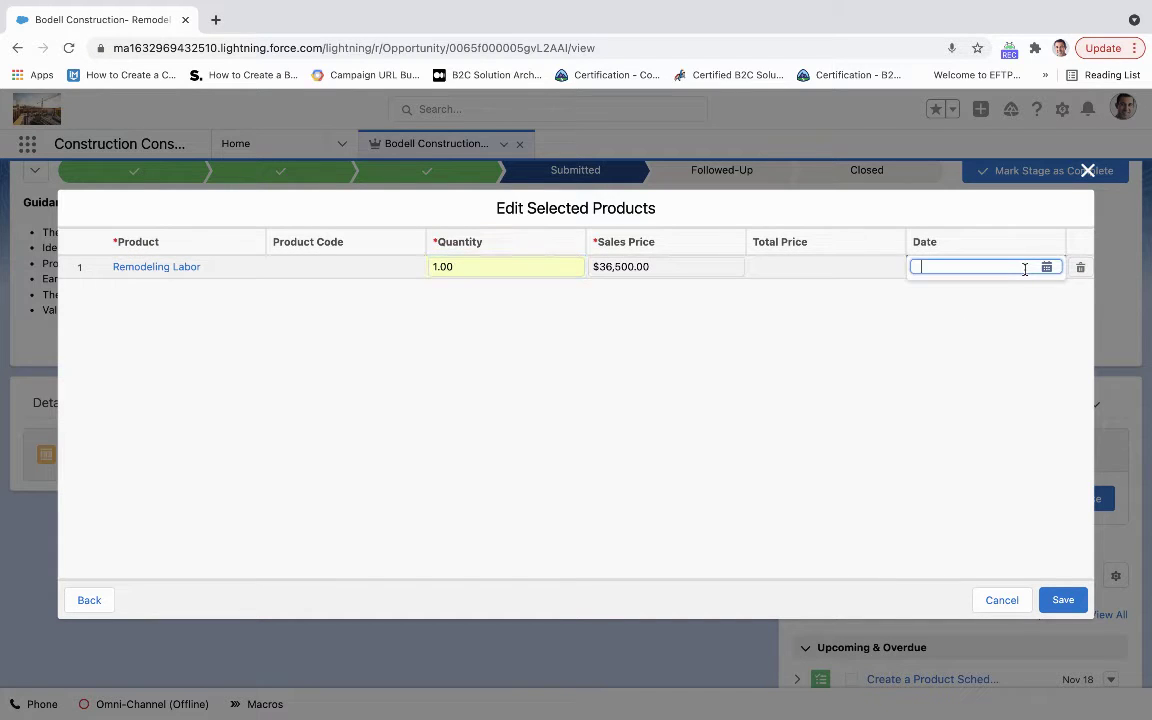
{"action": "left_click", "coordinate": [990, 378]}
{"action": "left_click", "coordinate": [1062, 600]}
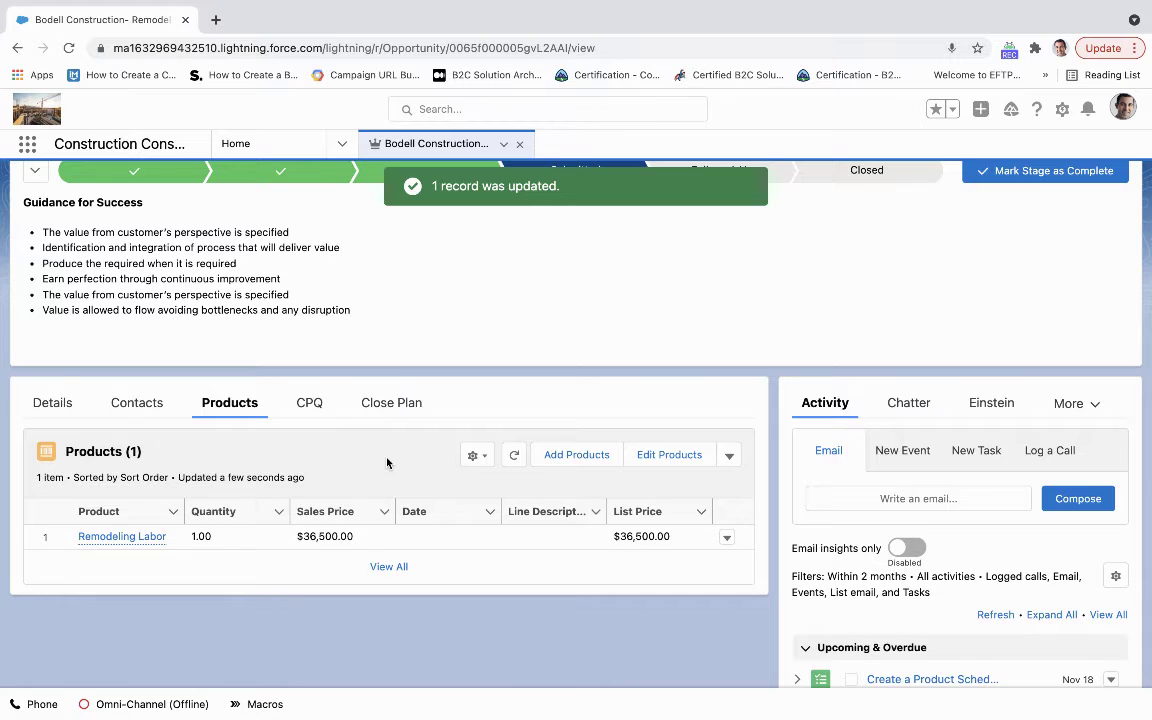
On the bid's CPQ tab, start a new quote and close the blank form unsaved.
{"action": "scroll", "coordinate": [387, 462], "scroll_direction": "up", "scroll_amount": 2}
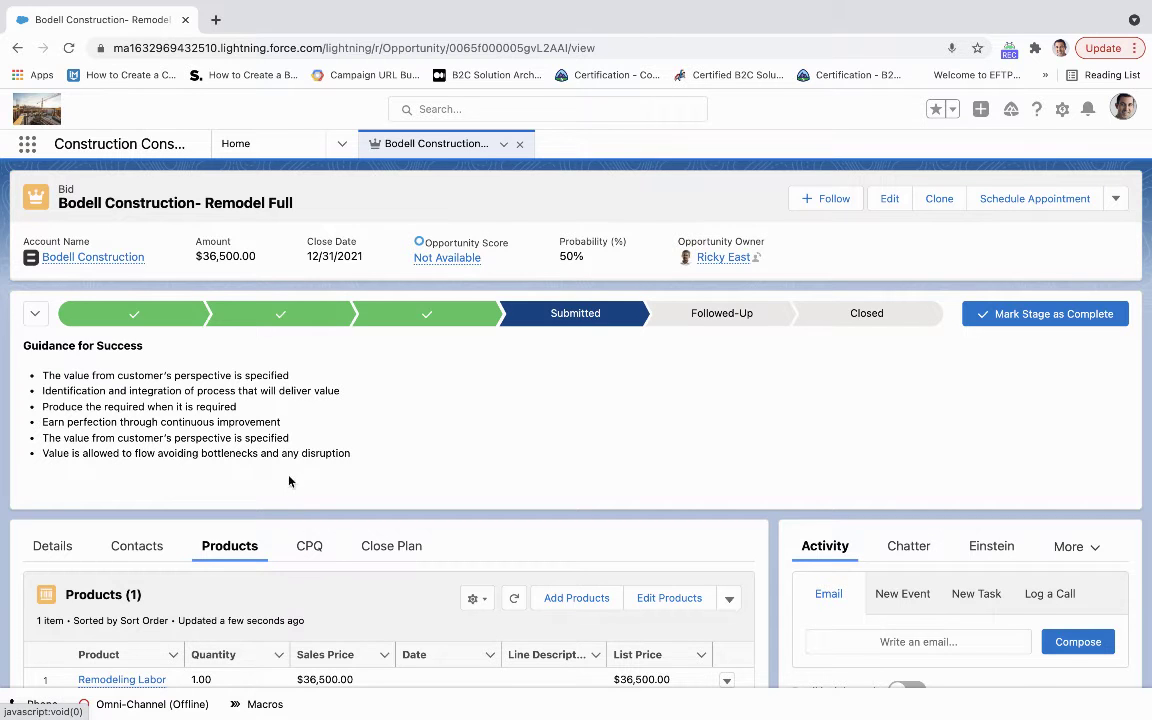
{"action": "left_click", "coordinate": [308, 548]}
{"action": "scroll", "coordinate": [303, 509], "scroll_direction": "down", "scroll_amount": 2}
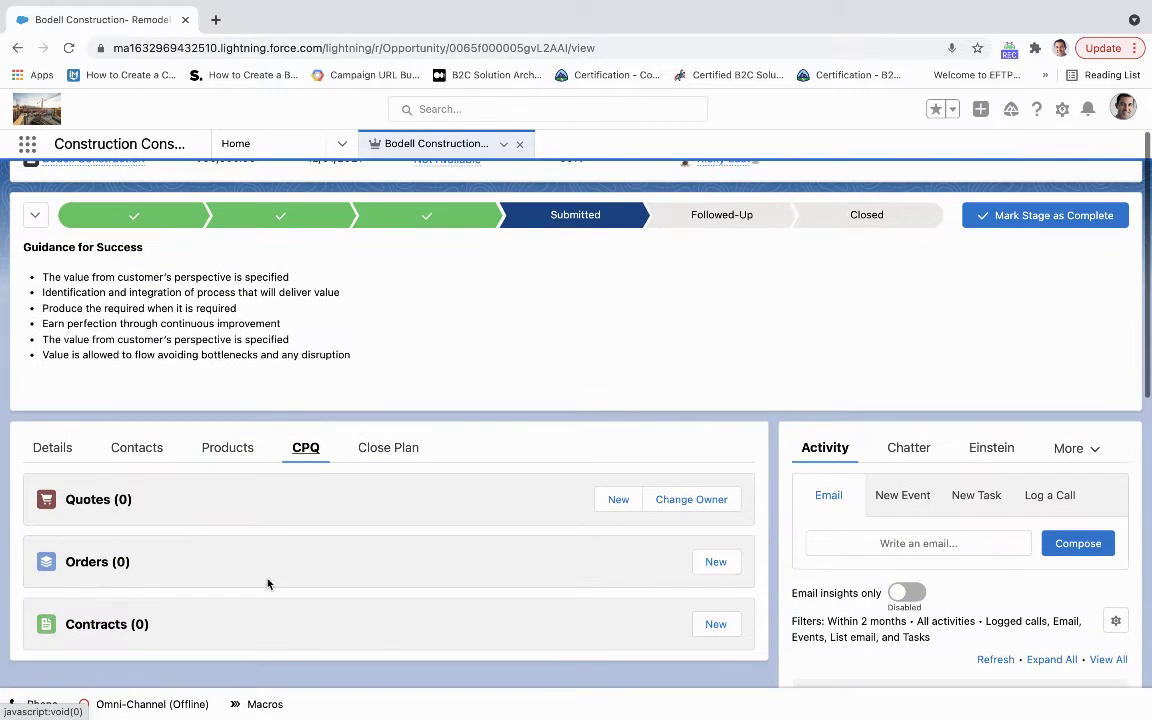
{"action": "left_click", "coordinate": [617, 500]}
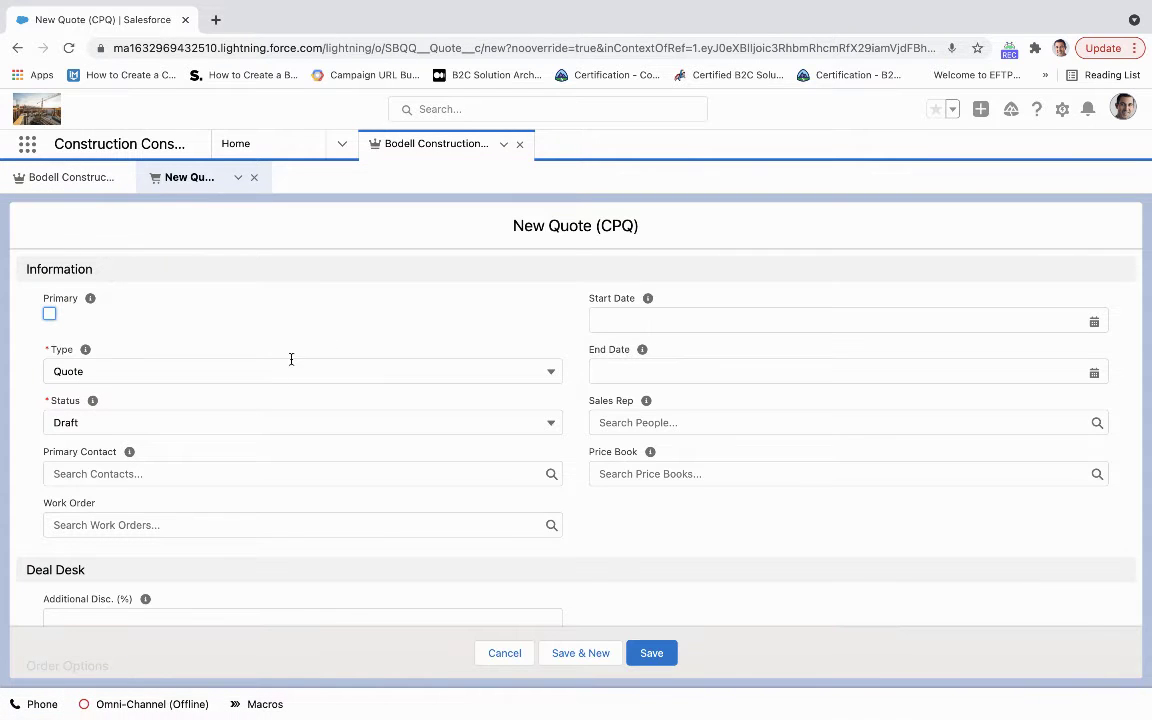
{"action": "left_click", "coordinate": [254, 177]}
Create a New Quote (CPQ) with the Bodell Construction contact as primary, then open quote Q-00117.
{"action": "left_click", "coordinate": [1115, 198]}
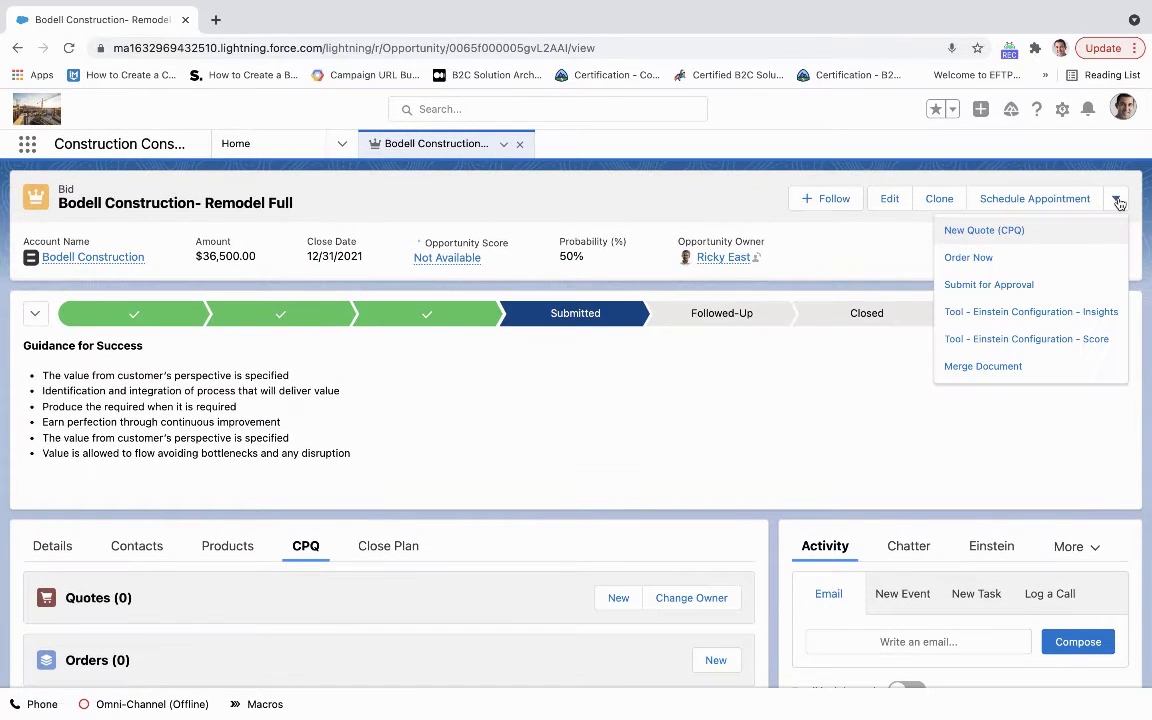
{"action": "left_click", "coordinate": [985, 228]}
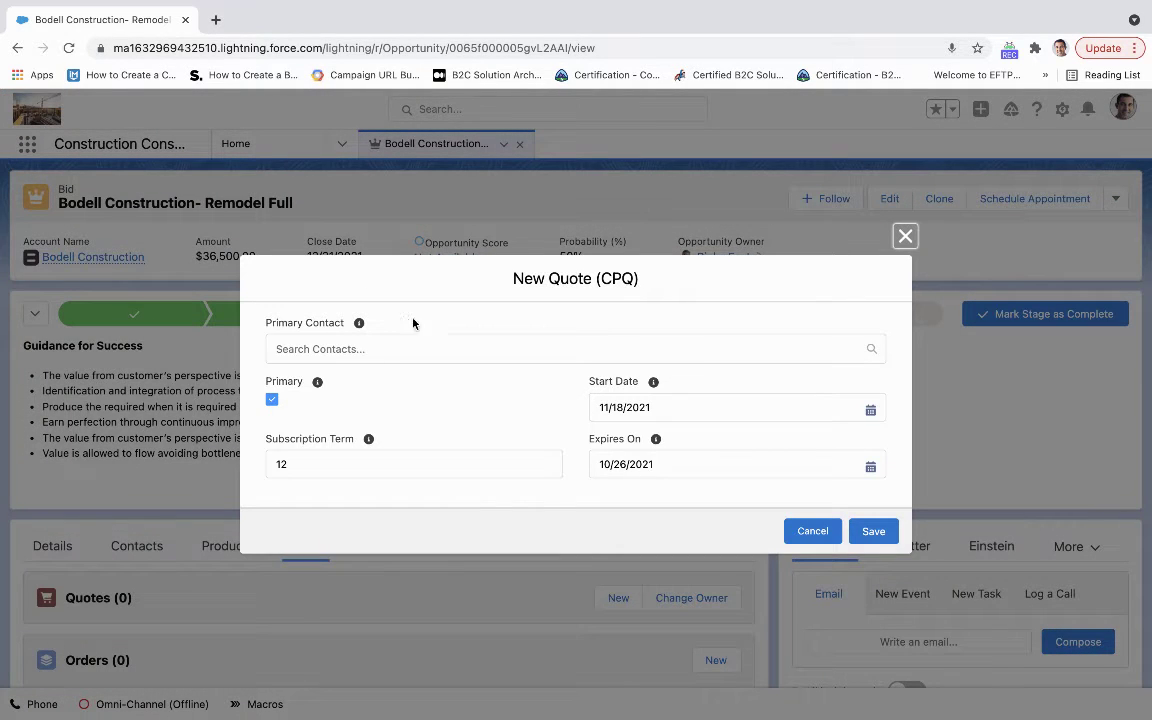
{"action": "left_click", "coordinate": [350, 349]}
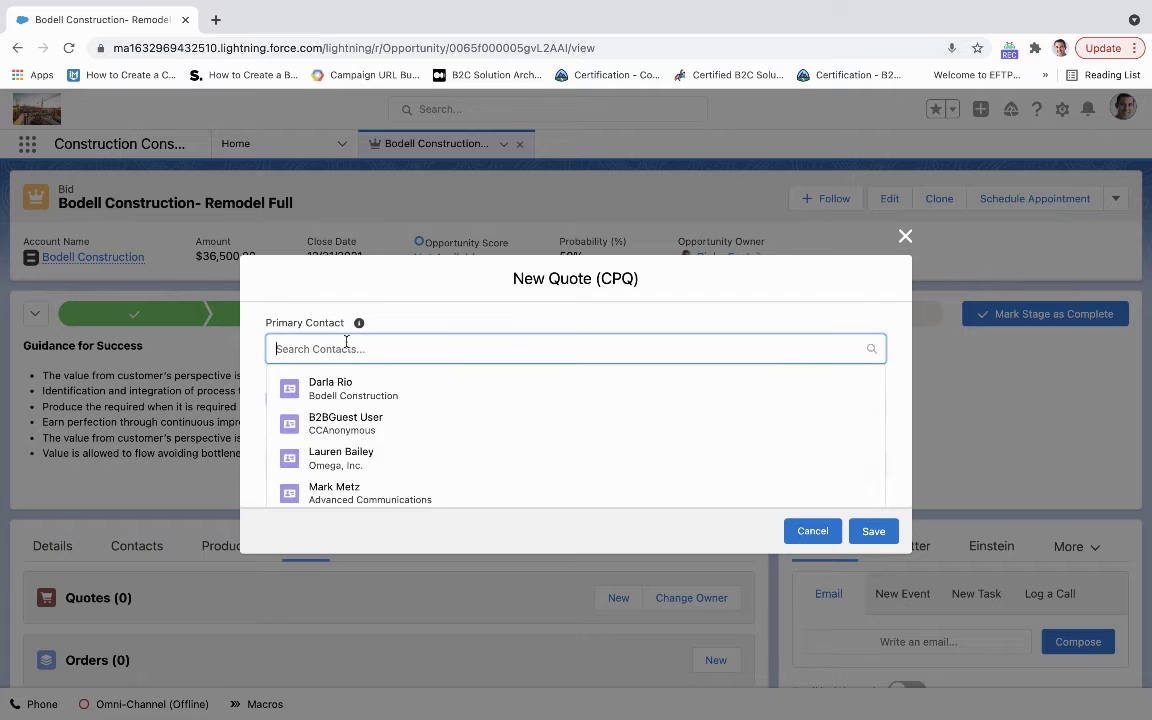
{"action": "left_click", "coordinate": [352, 389]}
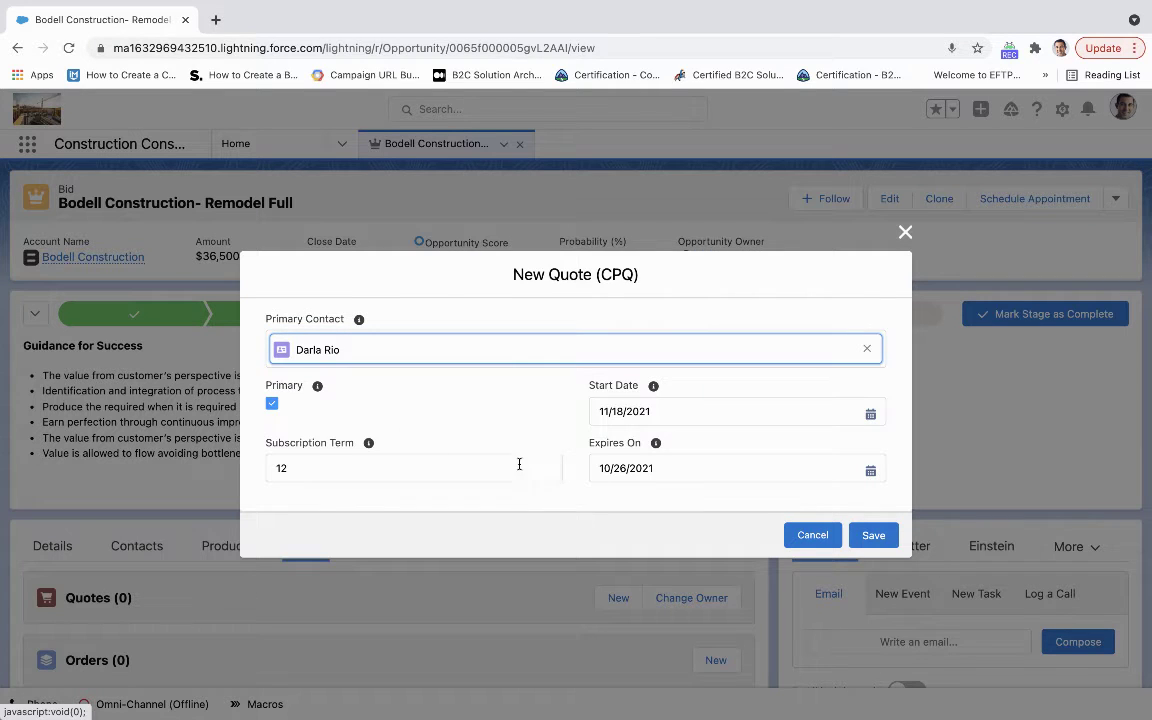
{"action": "left_click", "coordinate": [873, 535]}
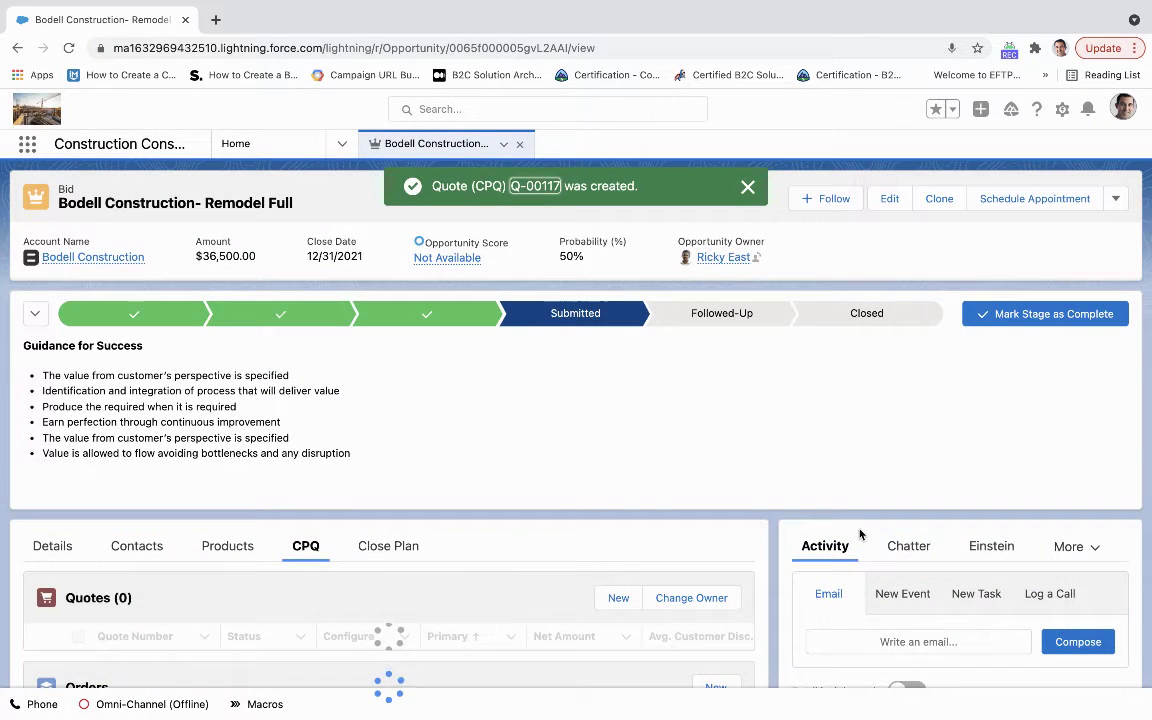
{"action": "scroll", "coordinate": [421, 512], "scroll_direction": "down", "scroll_amount": 2}
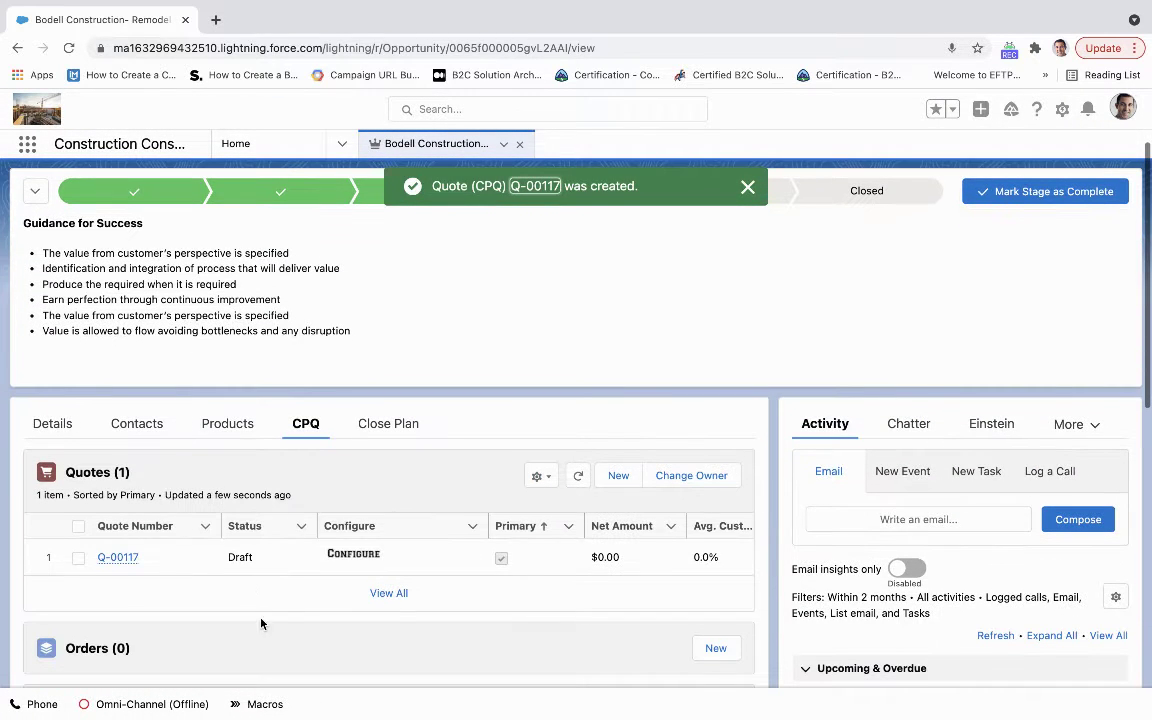
{"action": "left_click", "coordinate": [345, 556]}
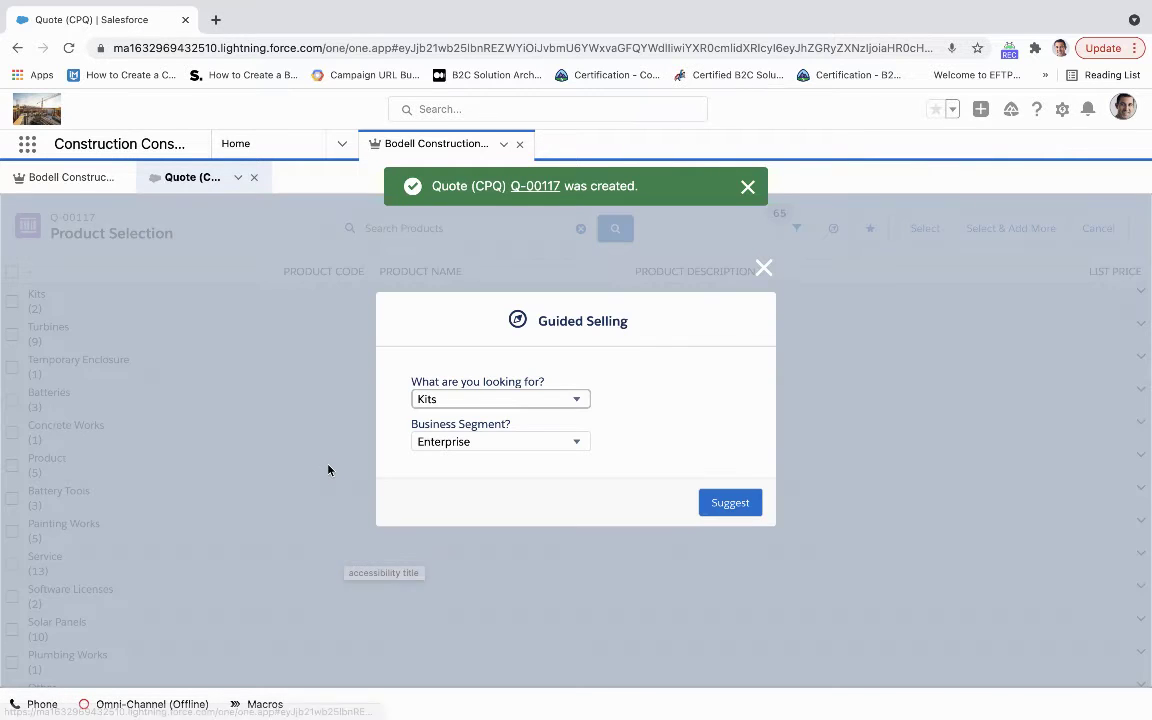
Skip guided selling, expand the Service category, and select Remodeling Labor for quote Q-00117.
{"action": "left_click", "coordinate": [763, 268]}
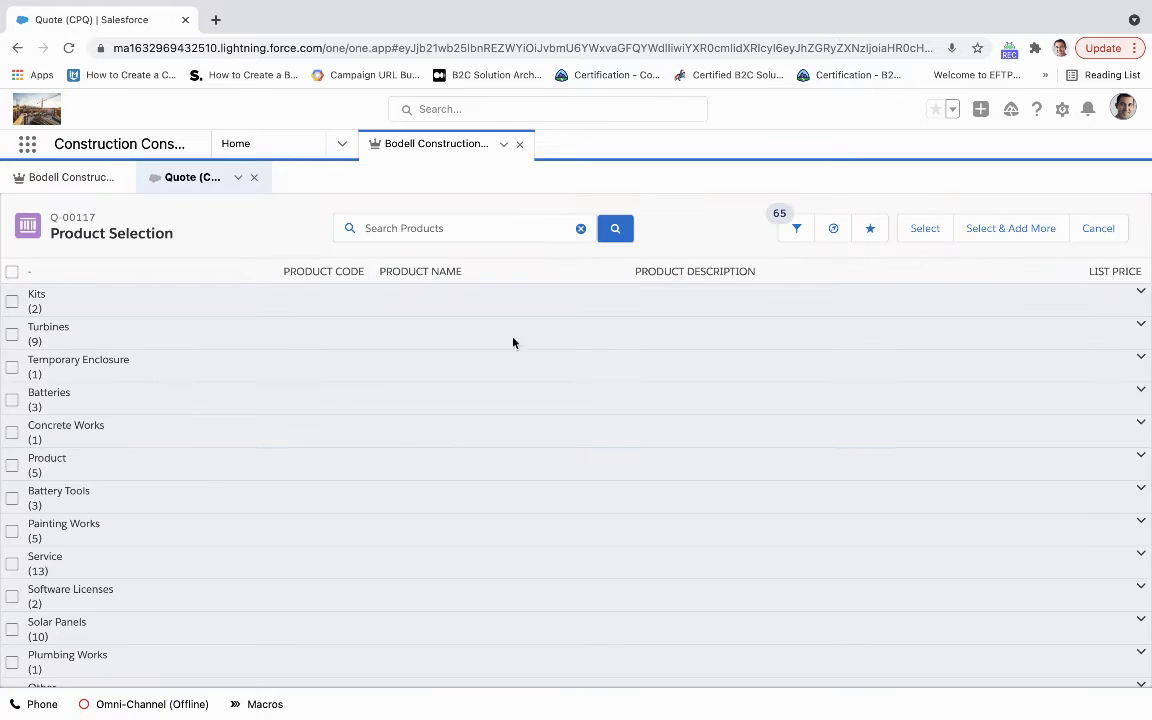
{"action": "scroll", "coordinate": [150, 505], "scroll_direction": "down", "scroll_amount": 1}
{"action": "scroll", "coordinate": [150, 505], "scroll_direction": "up", "scroll_amount": 1}
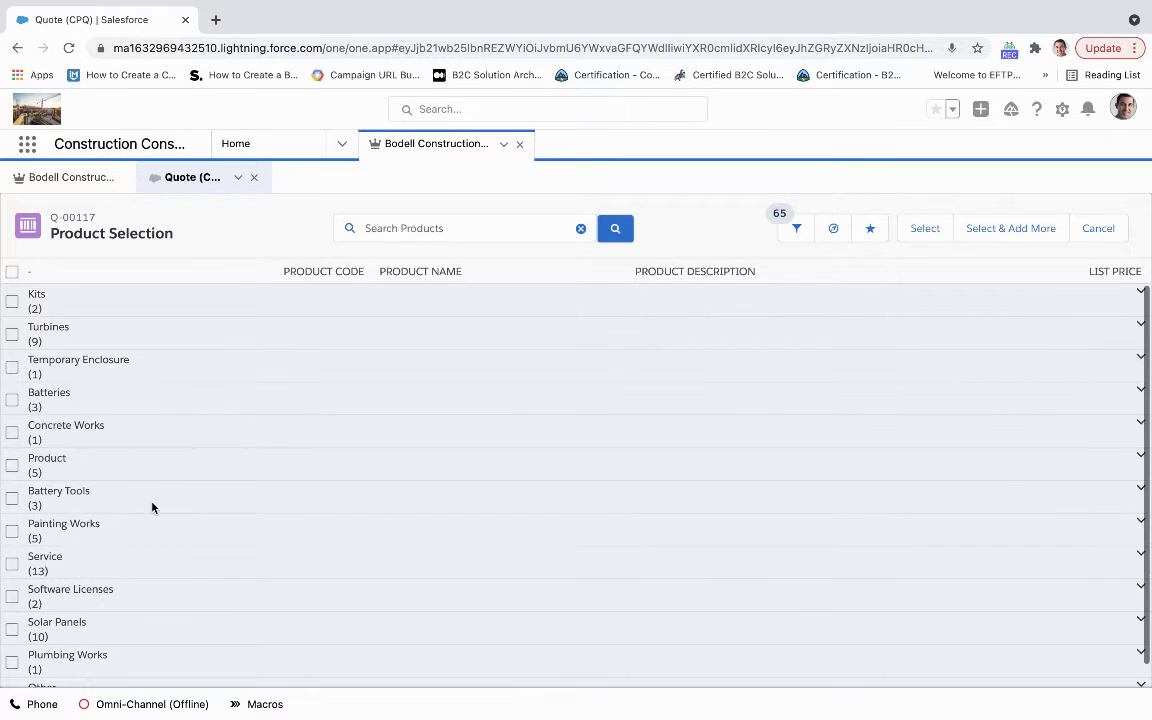
{"action": "scroll", "coordinate": [142, 520], "scroll_direction": "down", "scroll_amount": 1}
{"action": "left_click", "coordinate": [80, 540]}
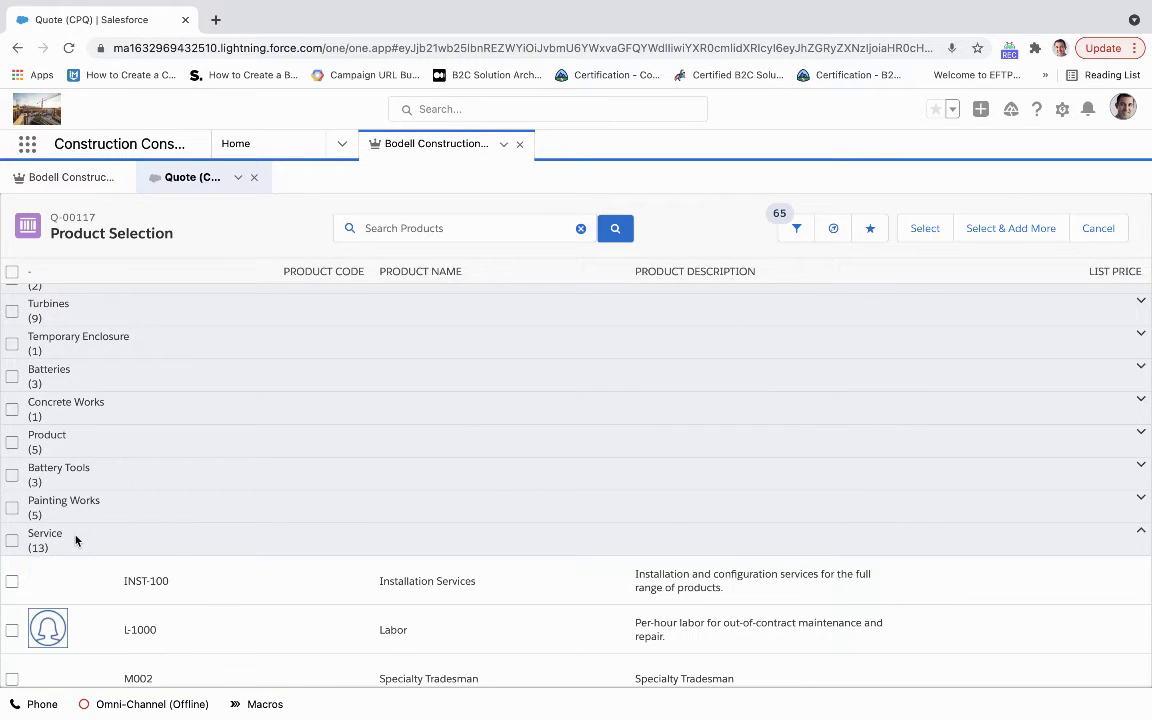
{"action": "scroll", "coordinate": [171, 543], "scroll_direction": "down", "scroll_amount": 3}
{"action": "scroll", "coordinate": [171, 543], "scroll_direction": "down", "scroll_amount": 4}
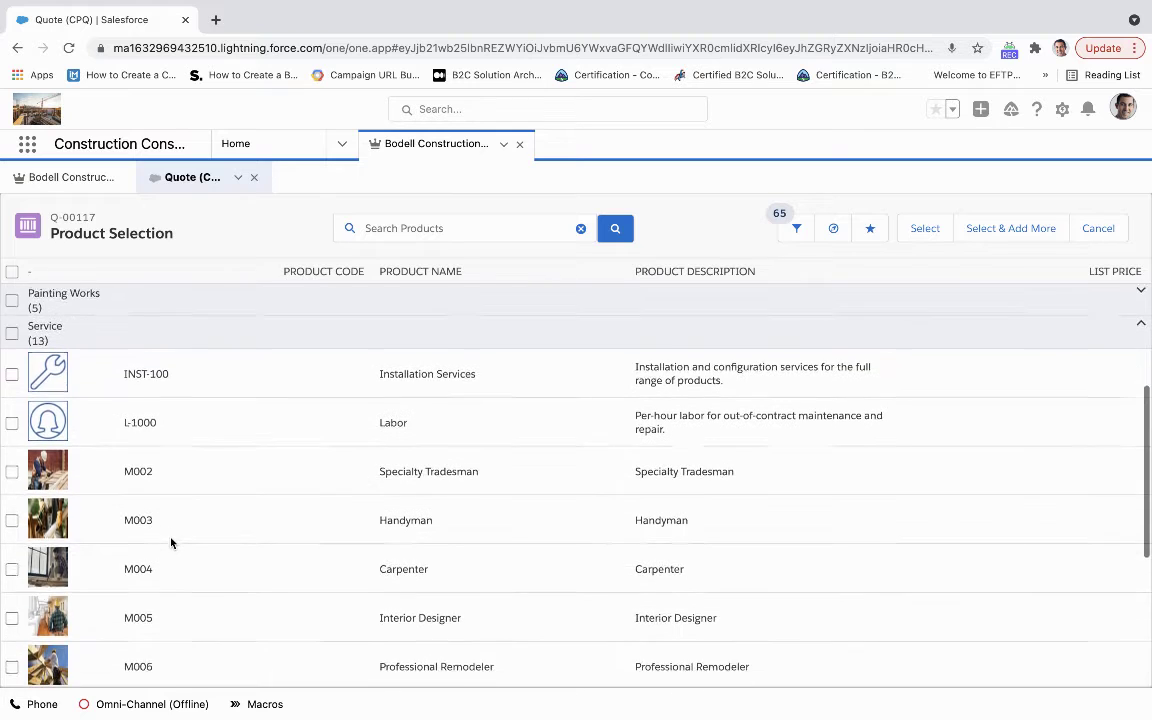
{"action": "scroll", "coordinate": [171, 543], "scroll_direction": "down", "scroll_amount": 1}
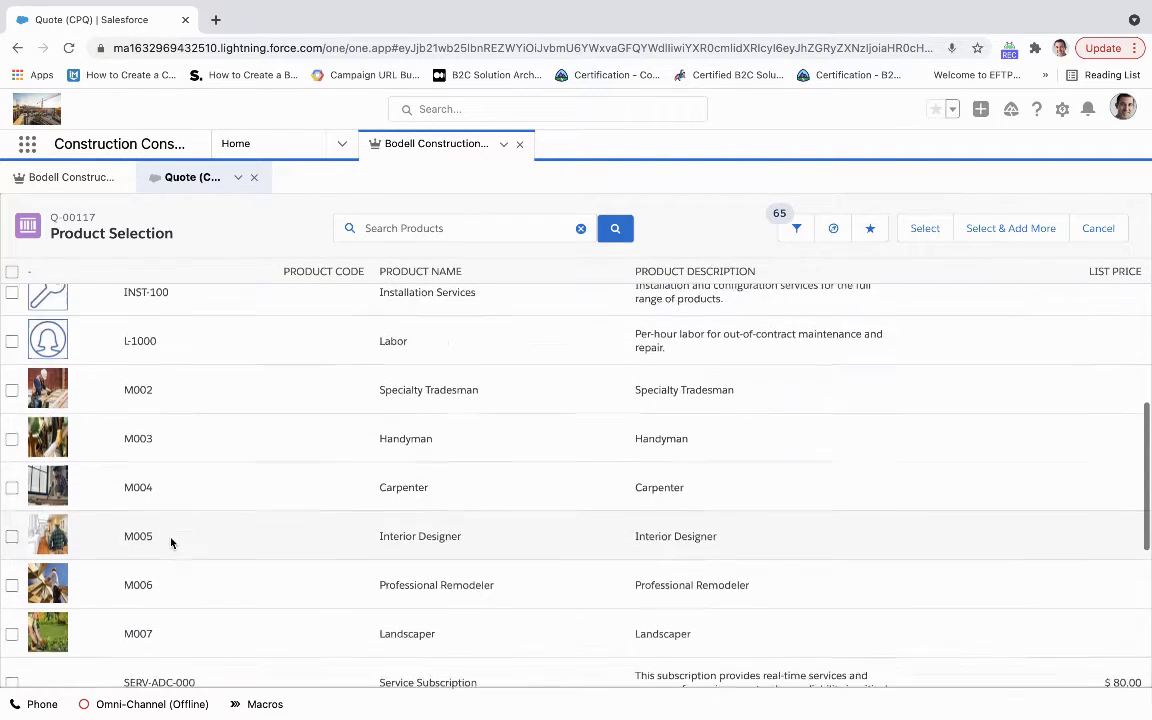
{"action": "scroll", "coordinate": [171, 543], "scroll_direction": "up", "scroll_amount": 3}
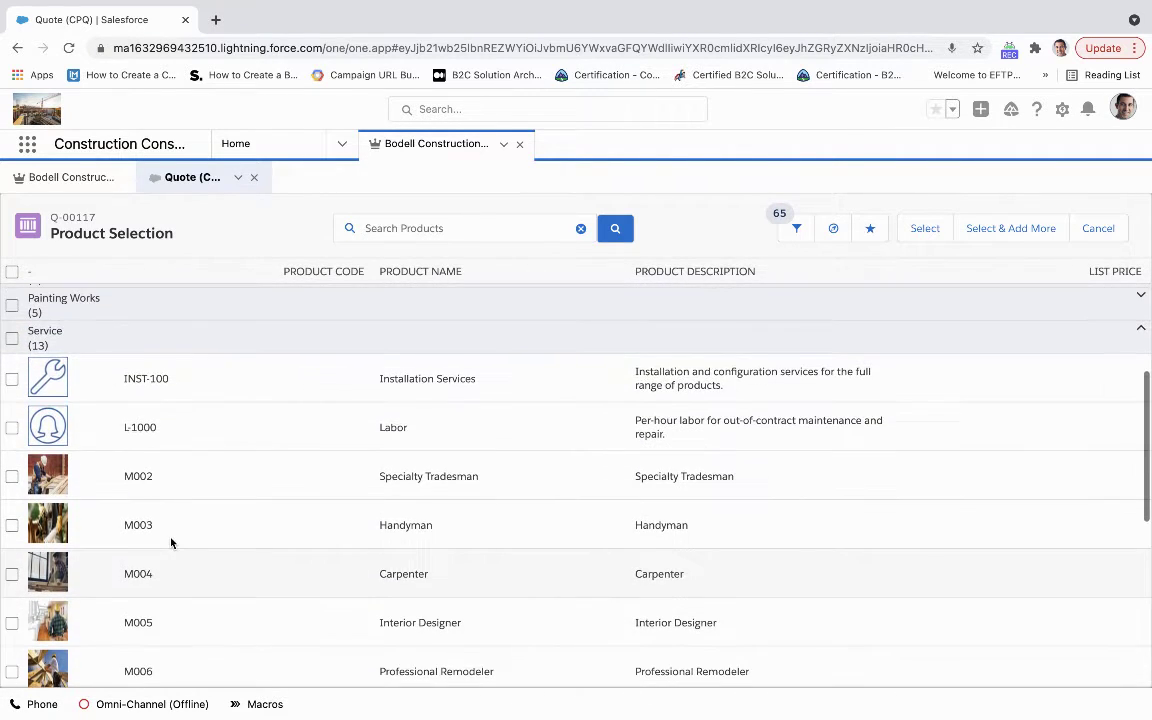
{"action": "scroll", "coordinate": [171, 543], "scroll_direction": "down", "scroll_amount": 2}
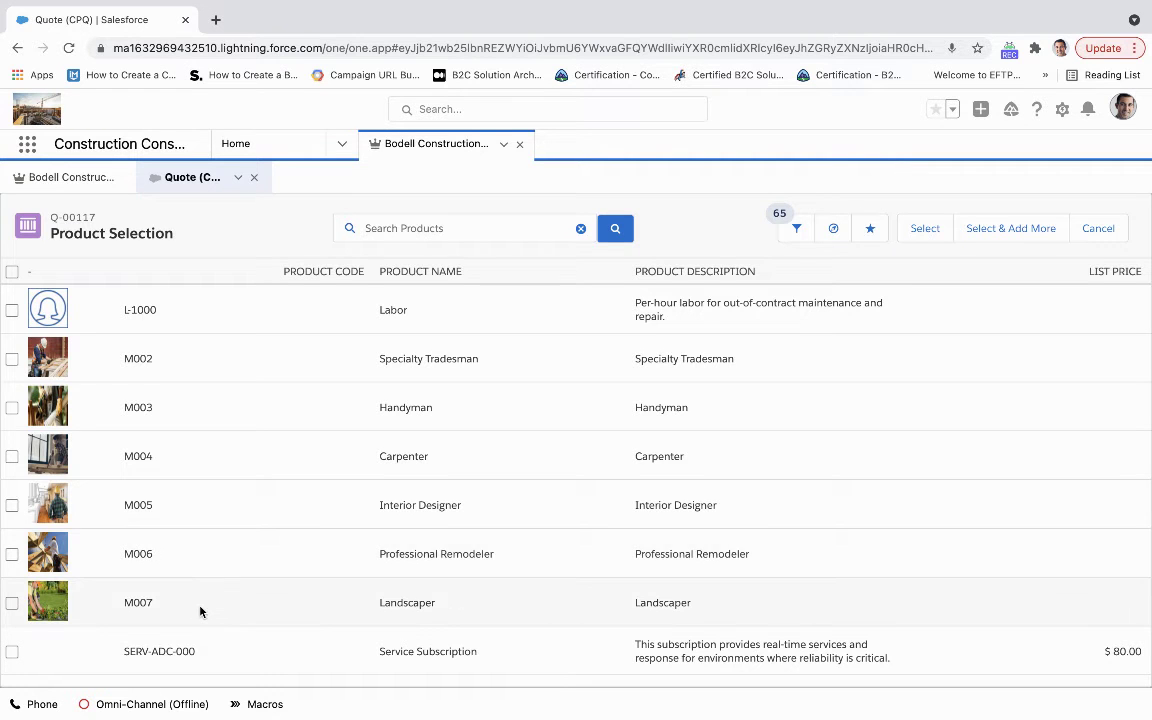
{"action": "scroll", "coordinate": [200, 609], "scroll_direction": "down", "scroll_amount": 3}
{"action": "scroll", "coordinate": [200, 609], "scroll_direction": "down", "scroll_amount": 2}
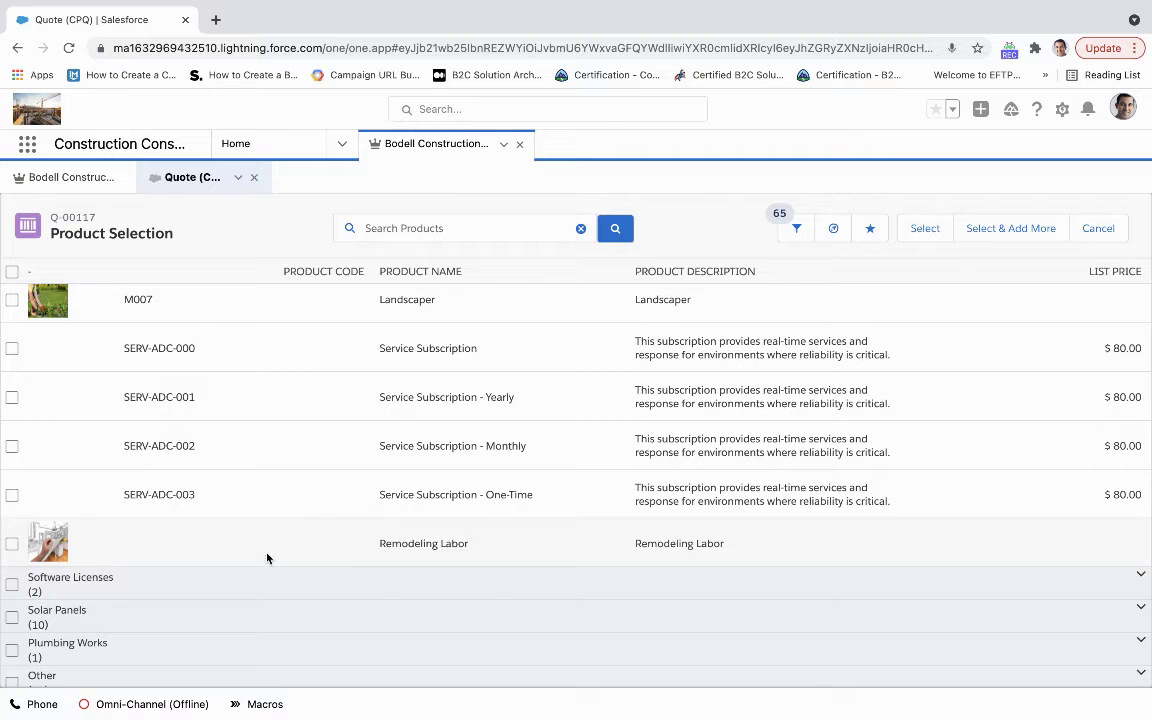
{"action": "scroll", "coordinate": [370, 414], "scroll_direction": "up", "scroll_amount": 8}
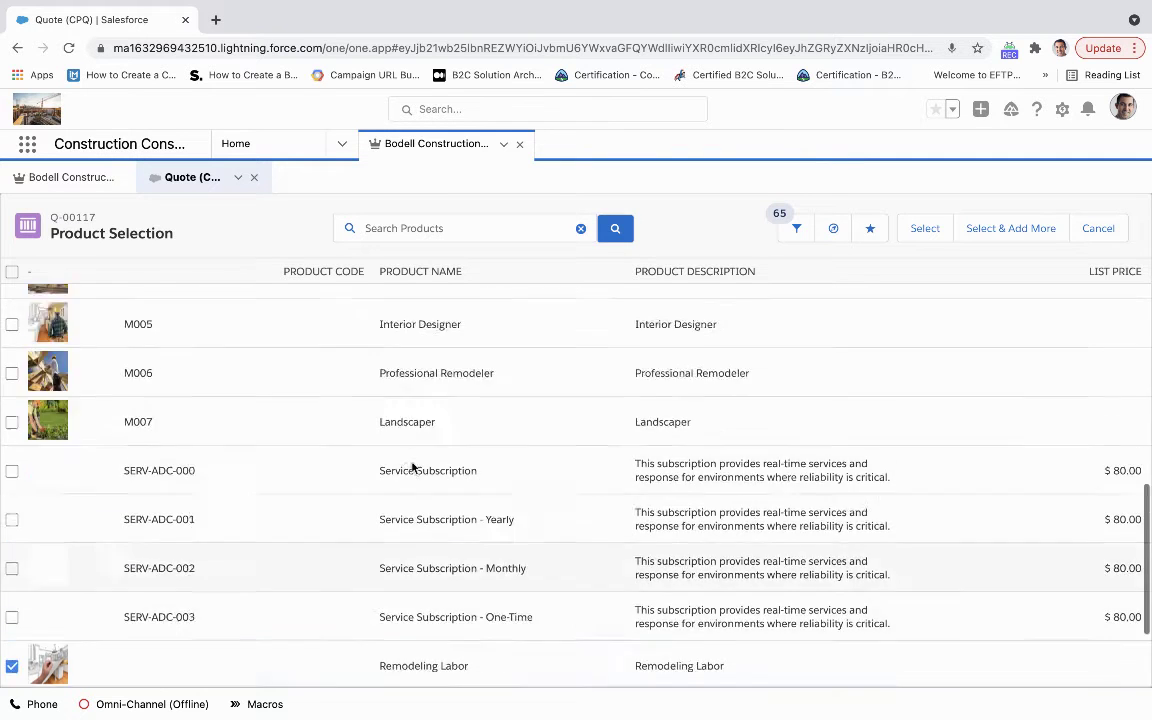
{"action": "left_click", "coordinate": [938, 229]}
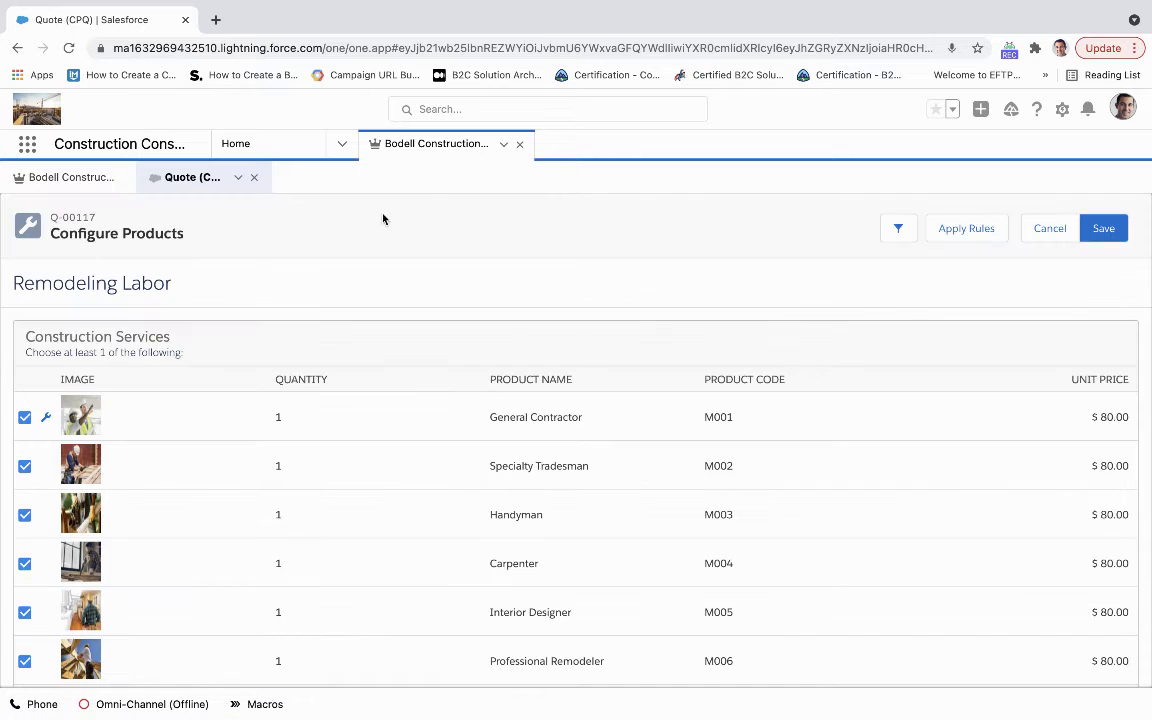
Review the Construction Services options and save the Remodeling Labor bundle to quote Q-00117.
{"action": "scroll", "coordinate": [184, 471], "scroll_direction": "down", "scroll_amount": 1}
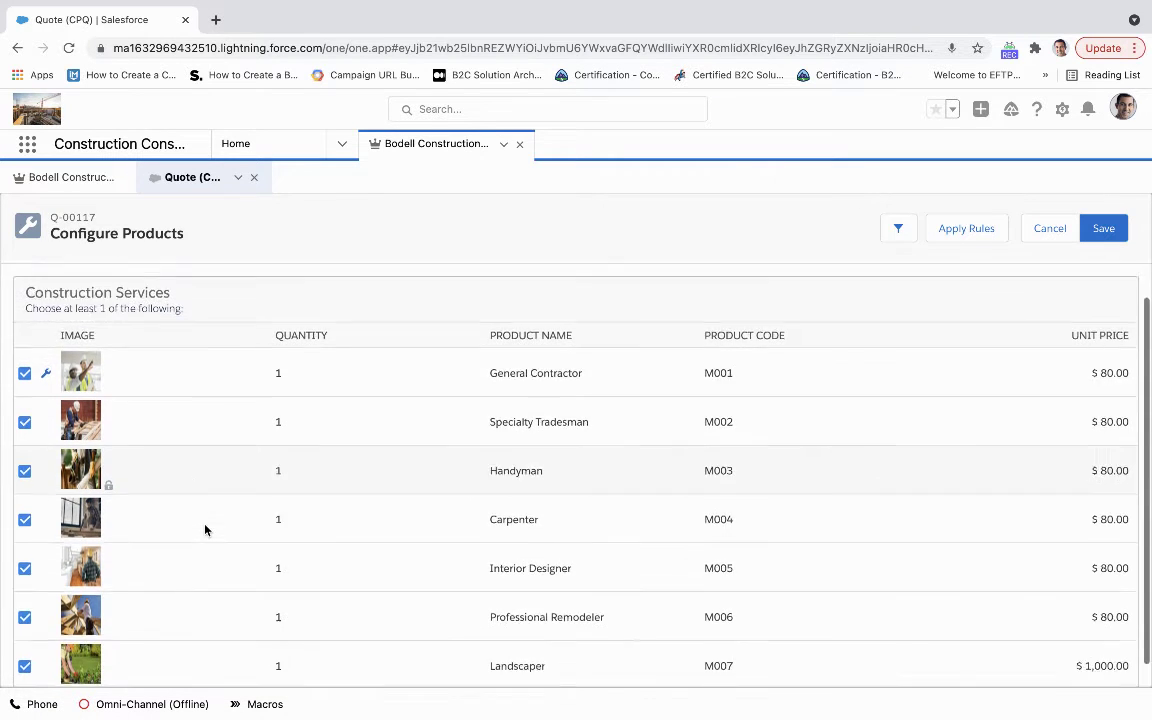
{"action": "scroll", "coordinate": [184, 471], "scroll_direction": "up", "scroll_amount": 1}
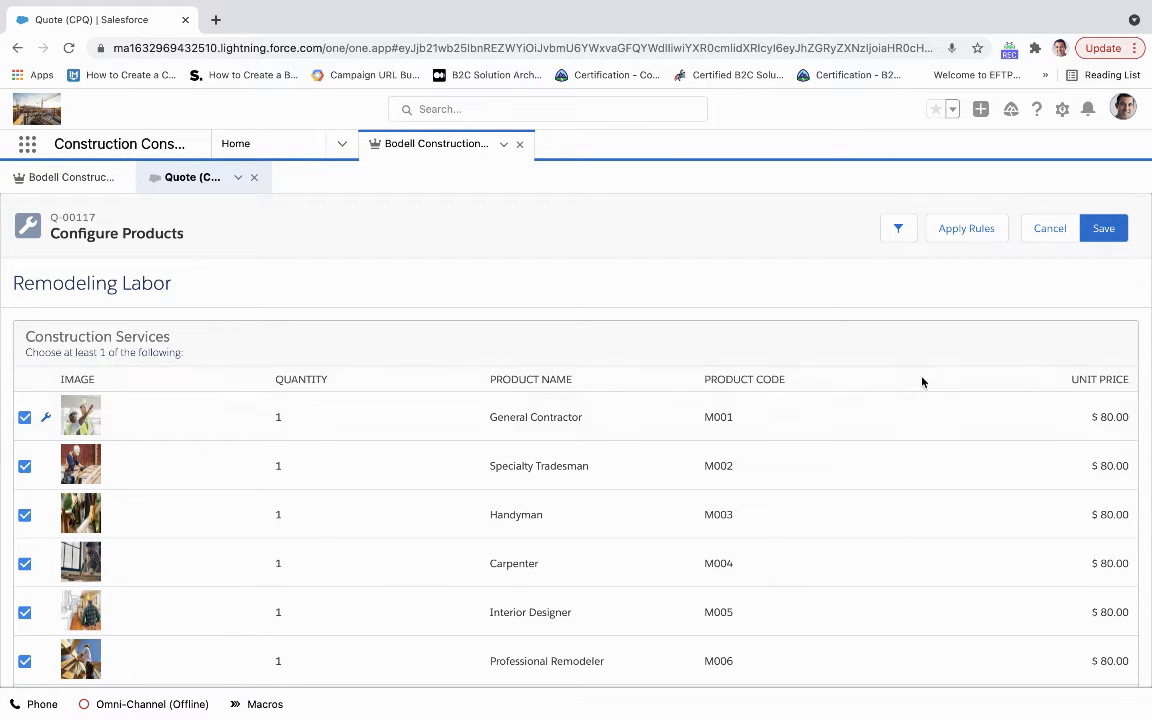
{"action": "left_click", "coordinate": [1104, 230]}
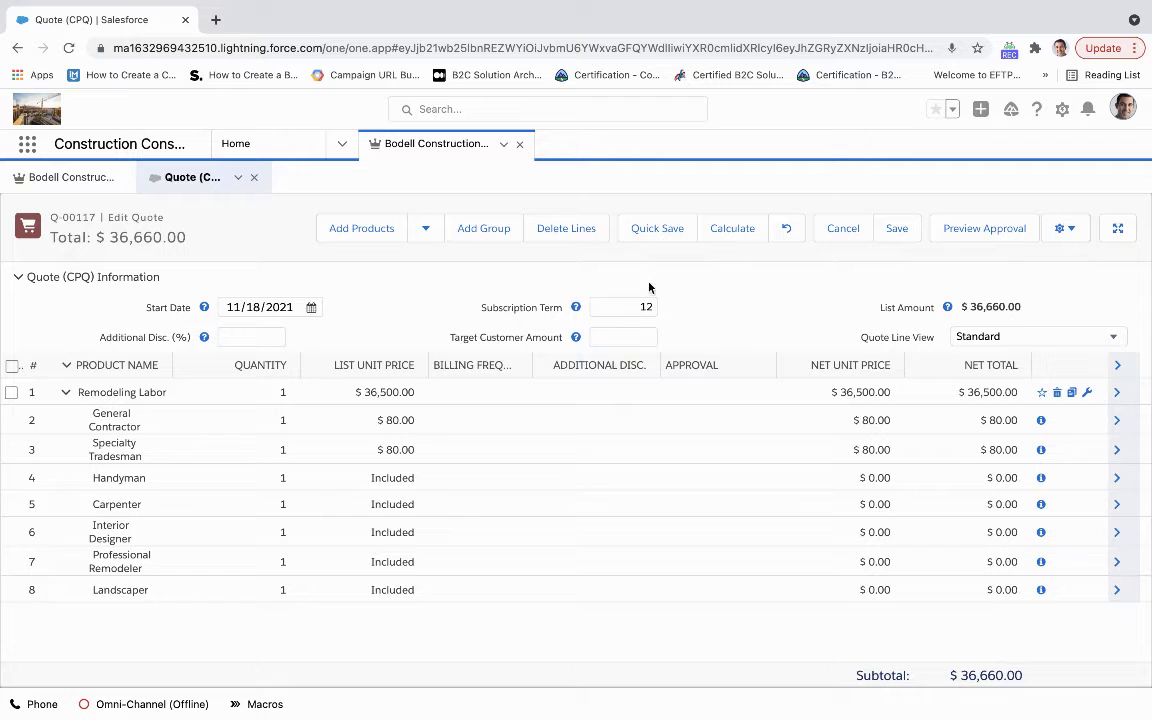
Save the Q-00117 quote lines and return to the quote record.
{"action": "left_click", "coordinate": [896, 229]}
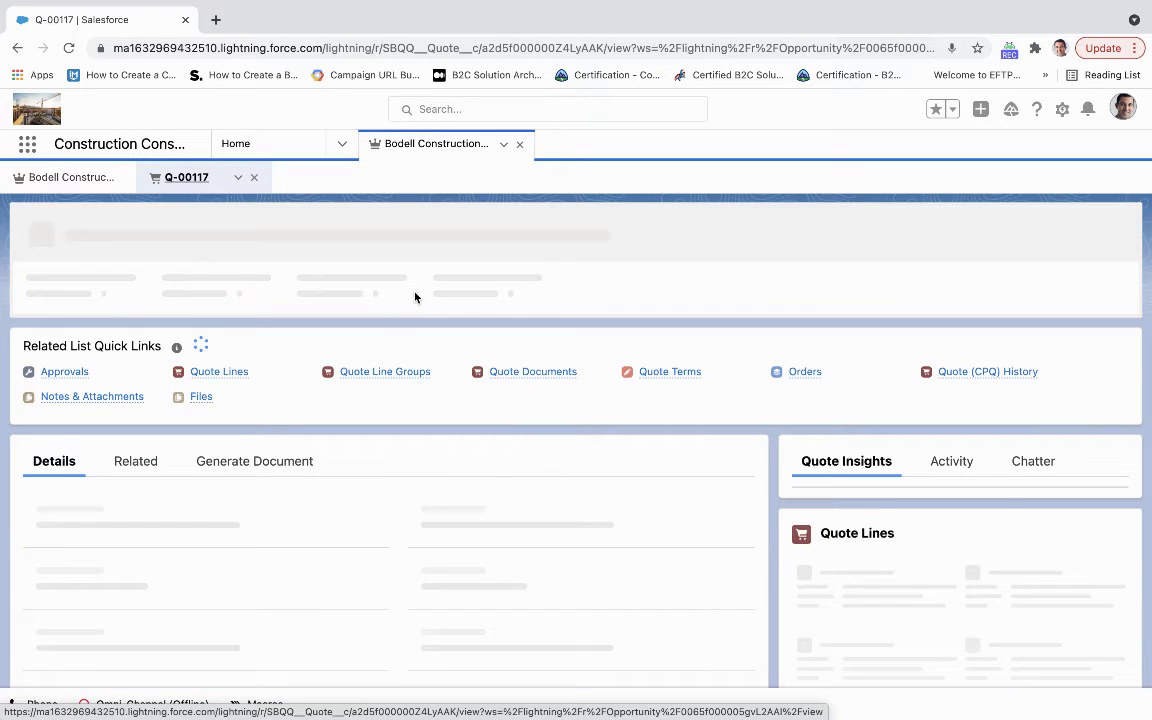
Preview a Contract-template PDF (Q-00117-1) for the quote, then go back to the Q-00117 record.
{"action": "left_click", "coordinate": [1040, 236]}
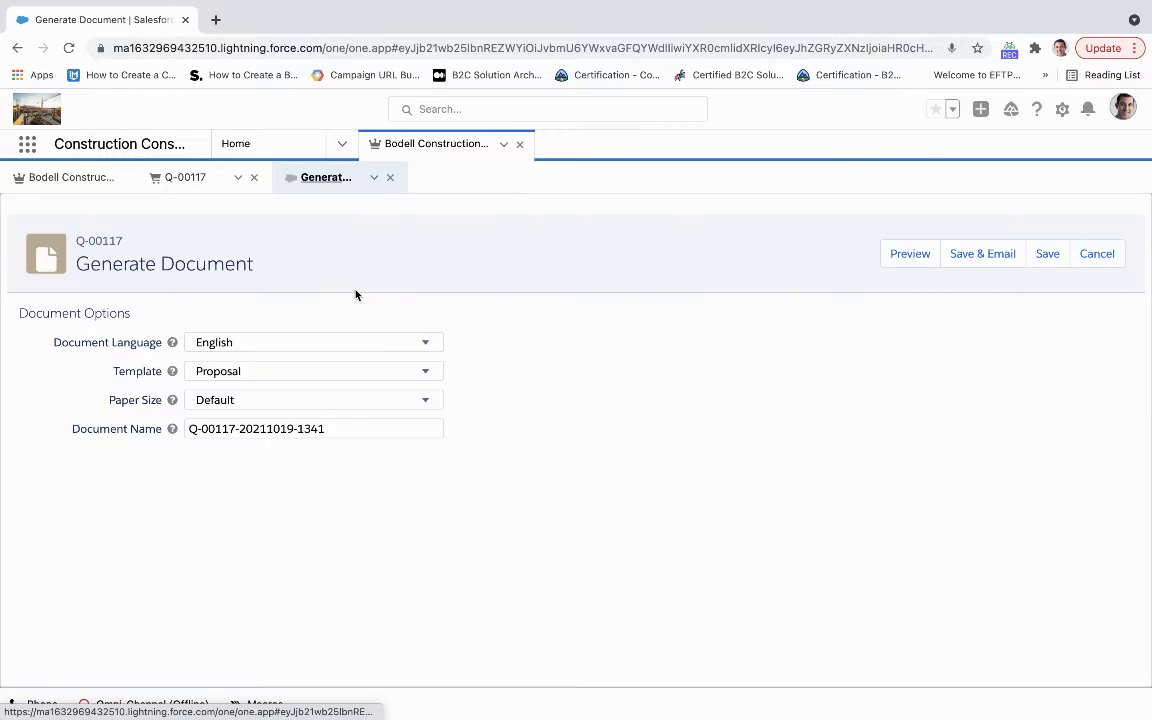
{"action": "left_click", "coordinate": [346, 371]}
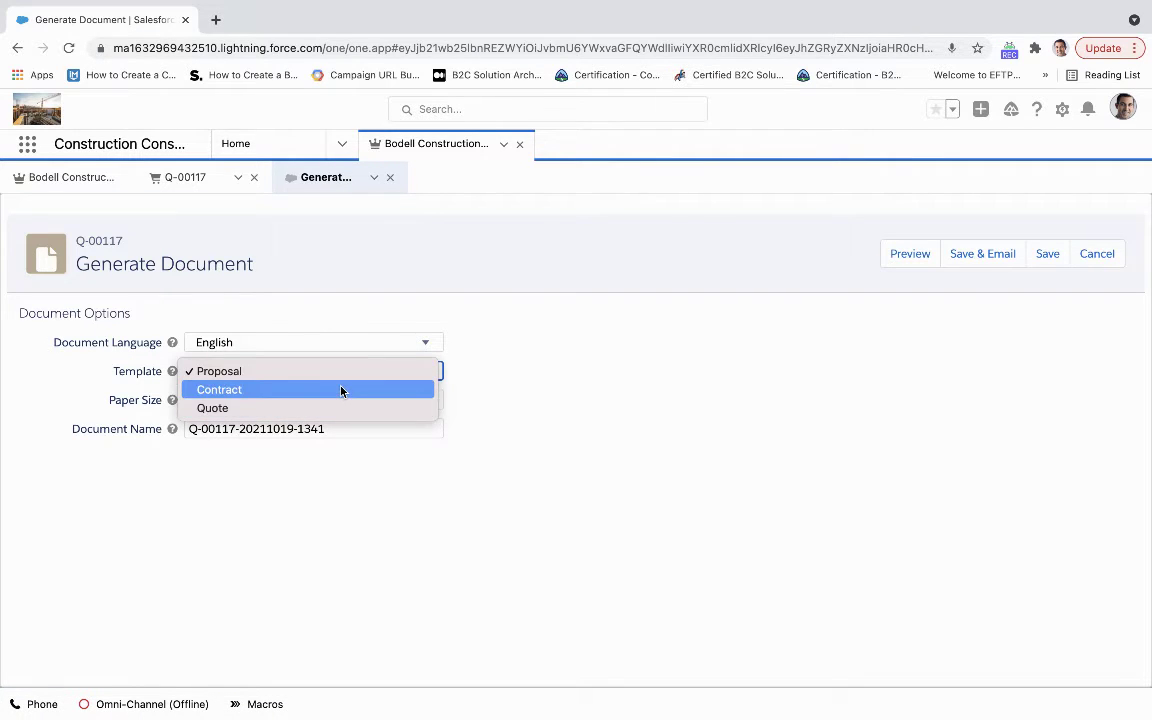
{"action": "left_click", "coordinate": [408, 390]}
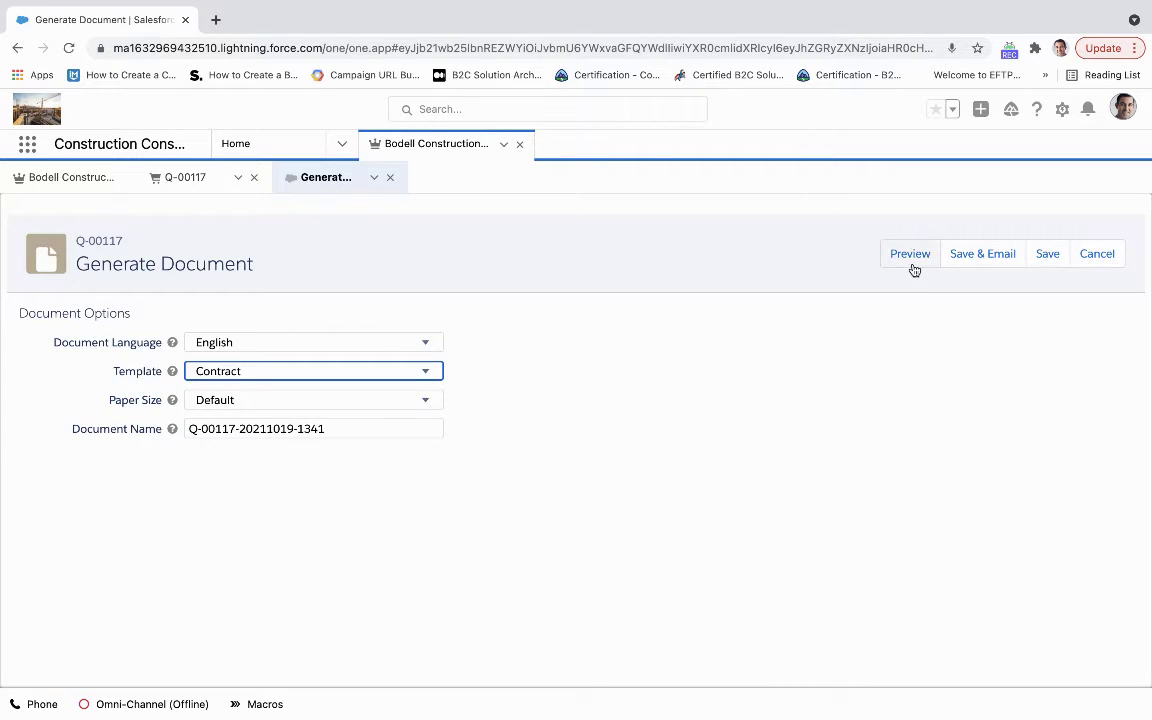
{"action": "left_click", "coordinate": [911, 258]}
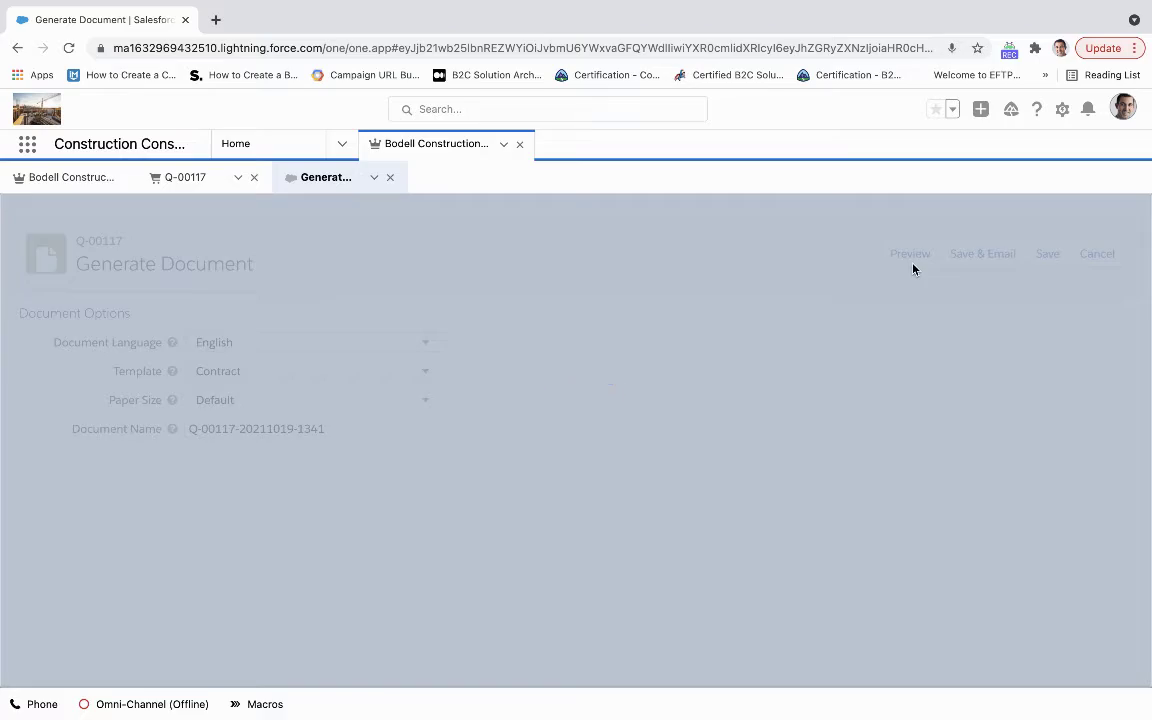
{"action": "scroll", "coordinate": [574, 535], "scroll_direction": "down", "scroll_amount": 7}
{"action": "scroll", "coordinate": [574, 535], "scroll_direction": "down", "scroll_amount": 10}
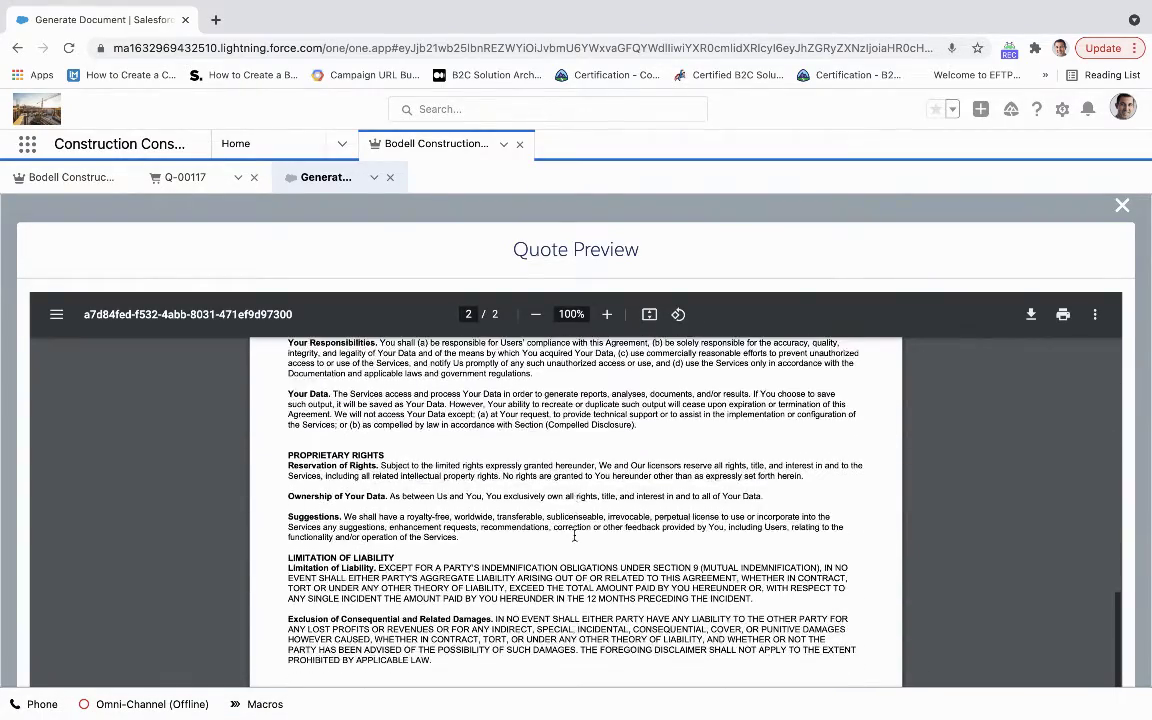
{"action": "scroll", "coordinate": [574, 535], "scroll_direction": "up", "scroll_amount": 15}
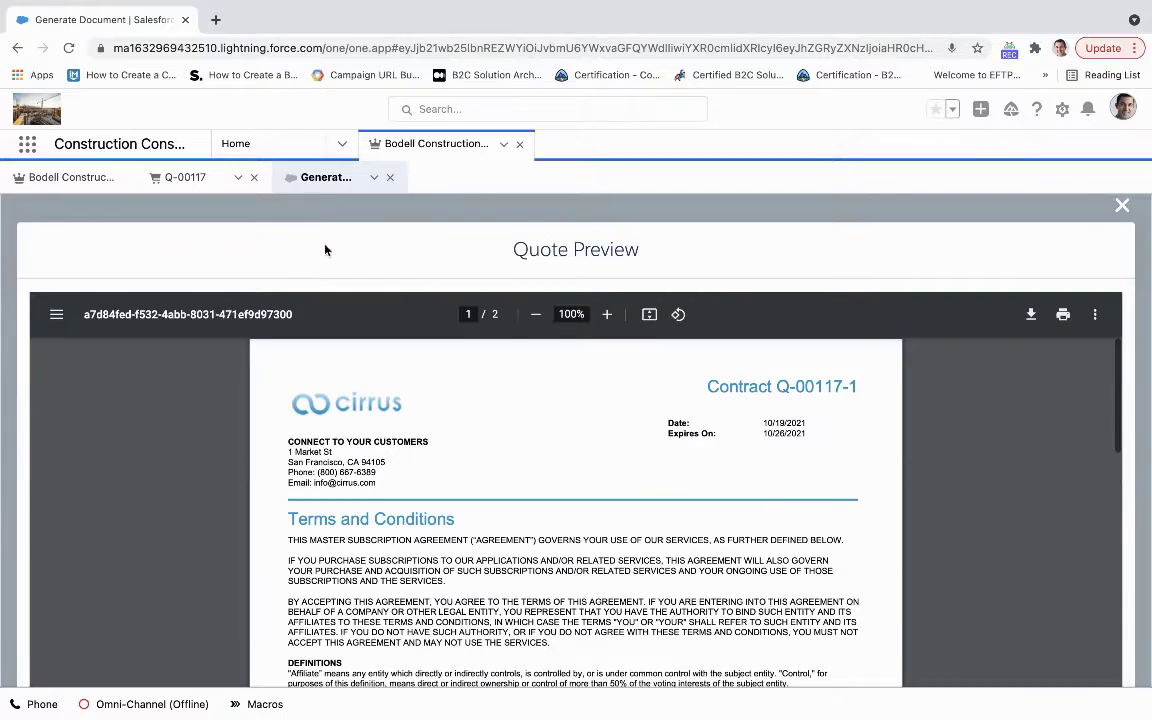
{"action": "left_click", "coordinate": [188, 177]}
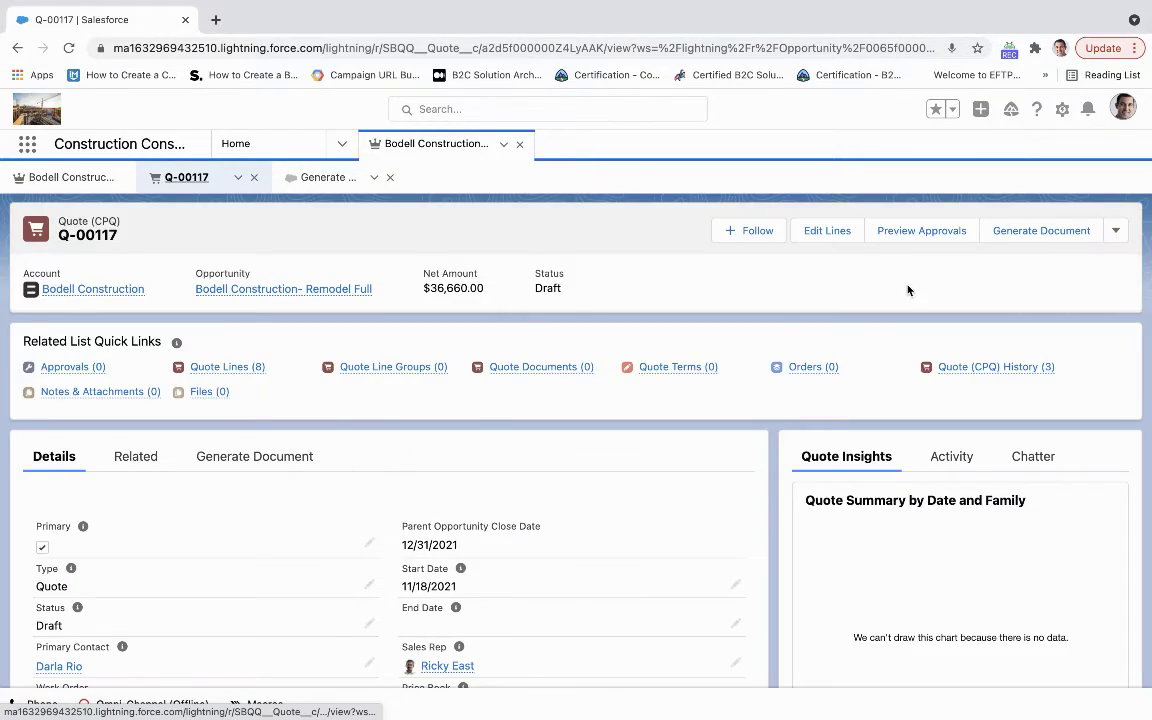
Close the previous document generation view and start a new document using the Quote template.
{"action": "left_click", "coordinate": [1050, 230]}
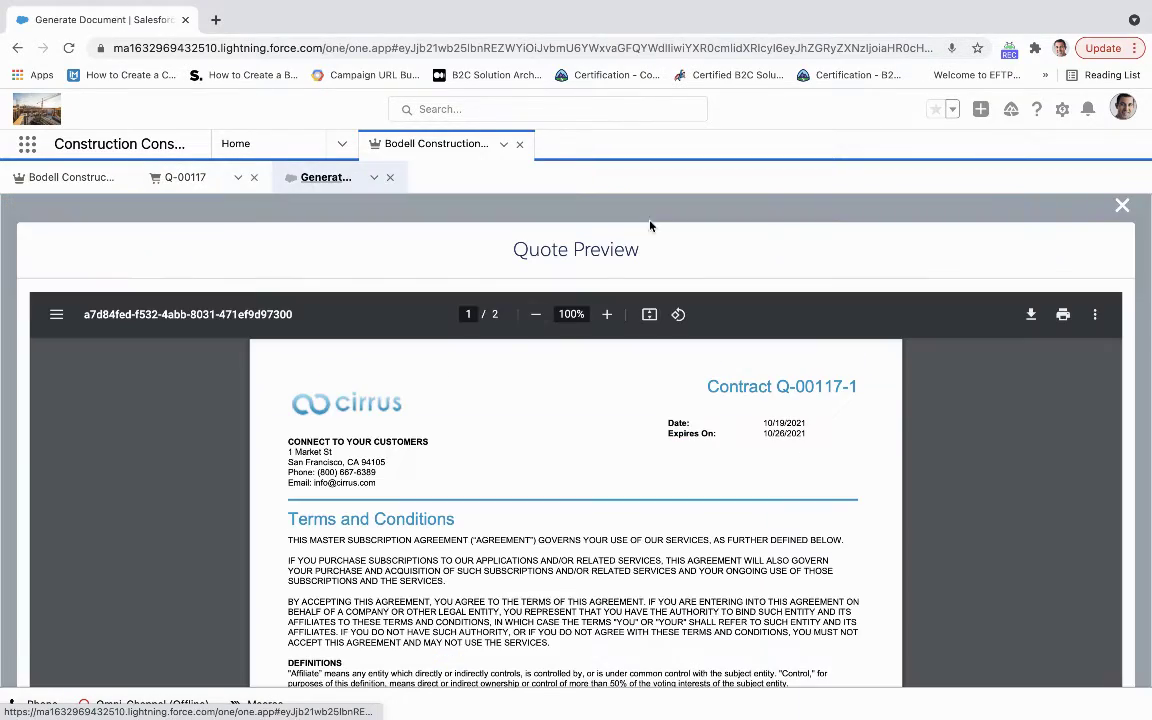
{"action": "left_click", "coordinate": [390, 177]}
{"action": "left_click", "coordinate": [1030, 229]}
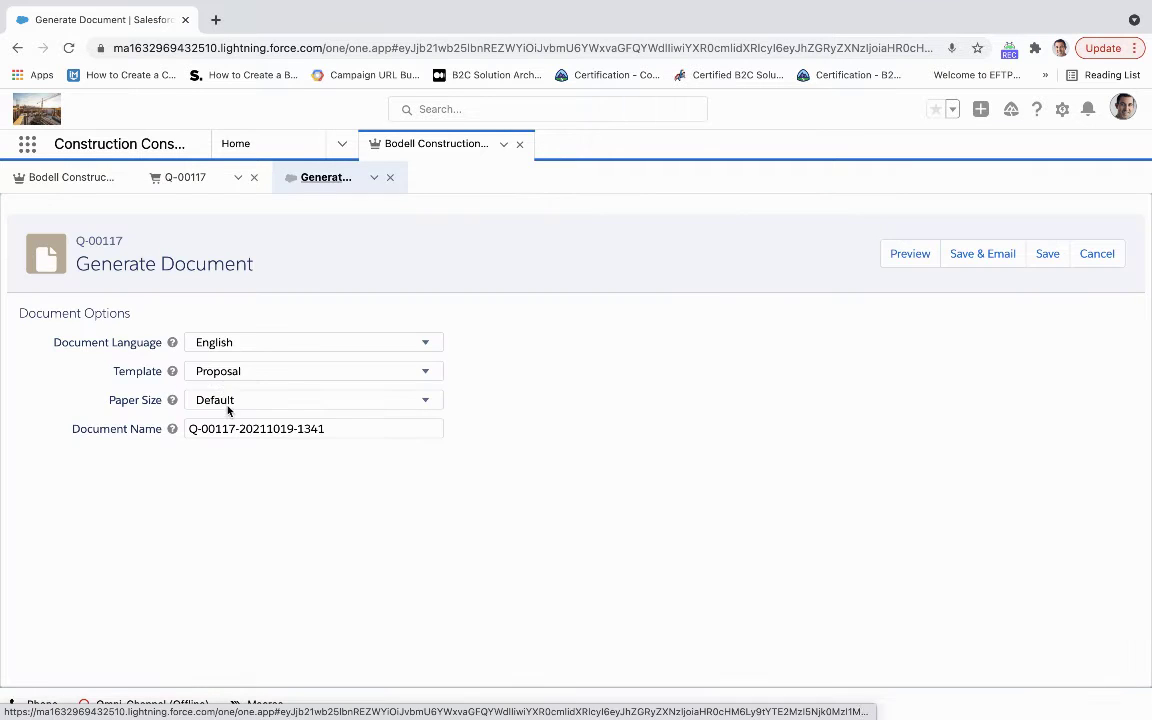
{"action": "left_click", "coordinate": [223, 373]}
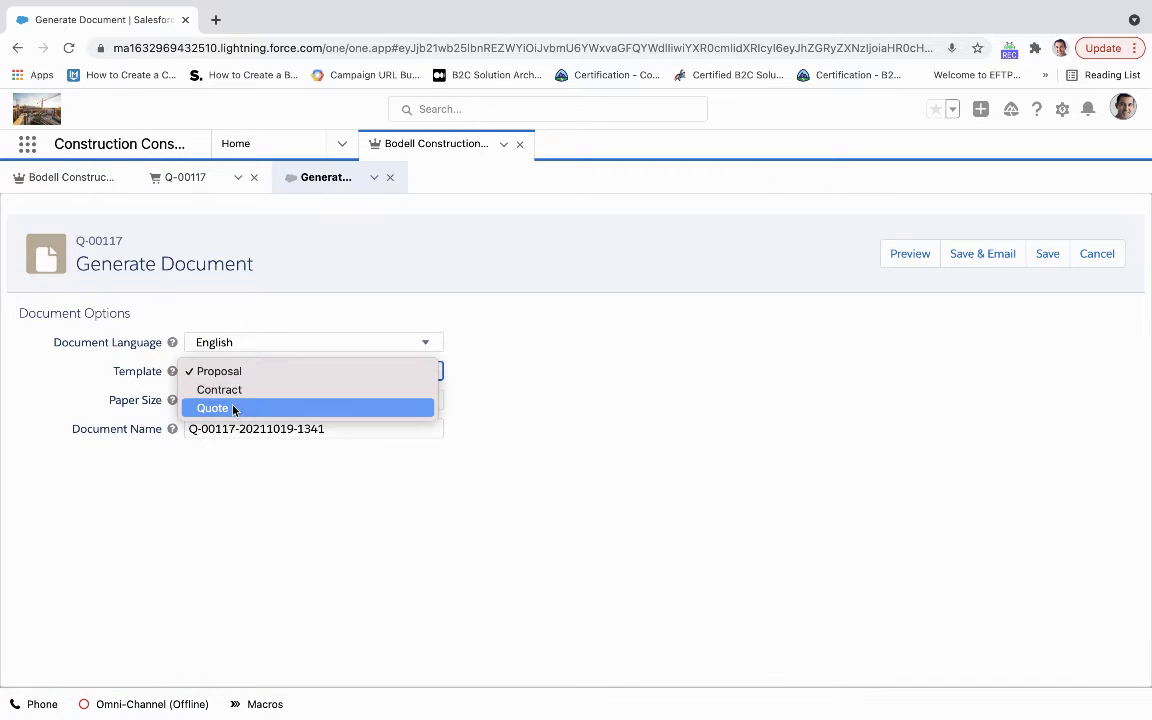
{"action": "left_click", "coordinate": [234, 409]}
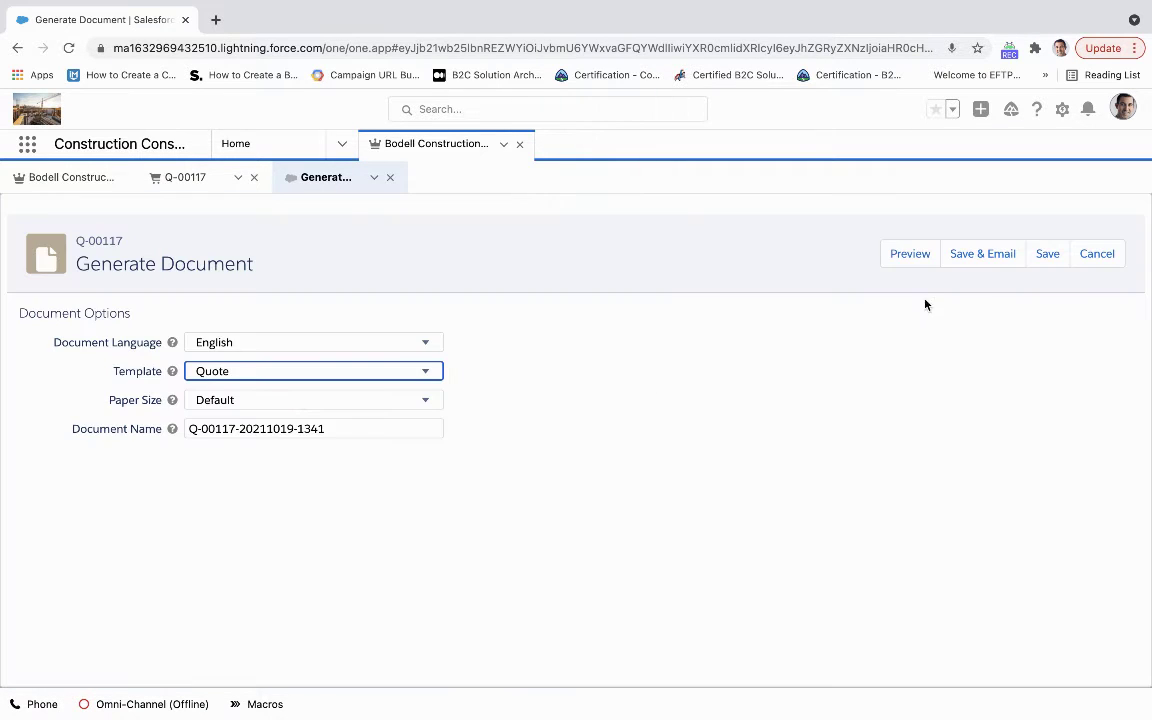
Preview the 3-page Quote PDF with its $36,660.00 total and Terms and Conditions.
{"action": "left_click", "coordinate": [909, 254]}
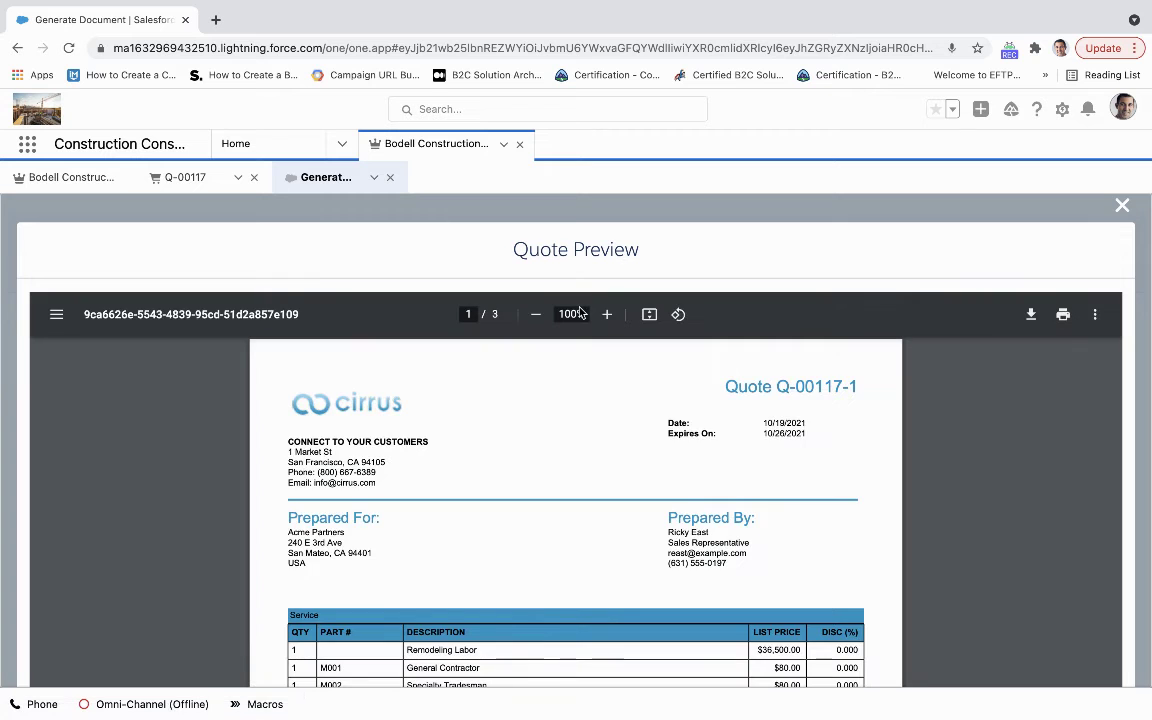
{"action": "scroll", "coordinate": [535, 525], "scroll_direction": "down", "scroll_amount": 5}
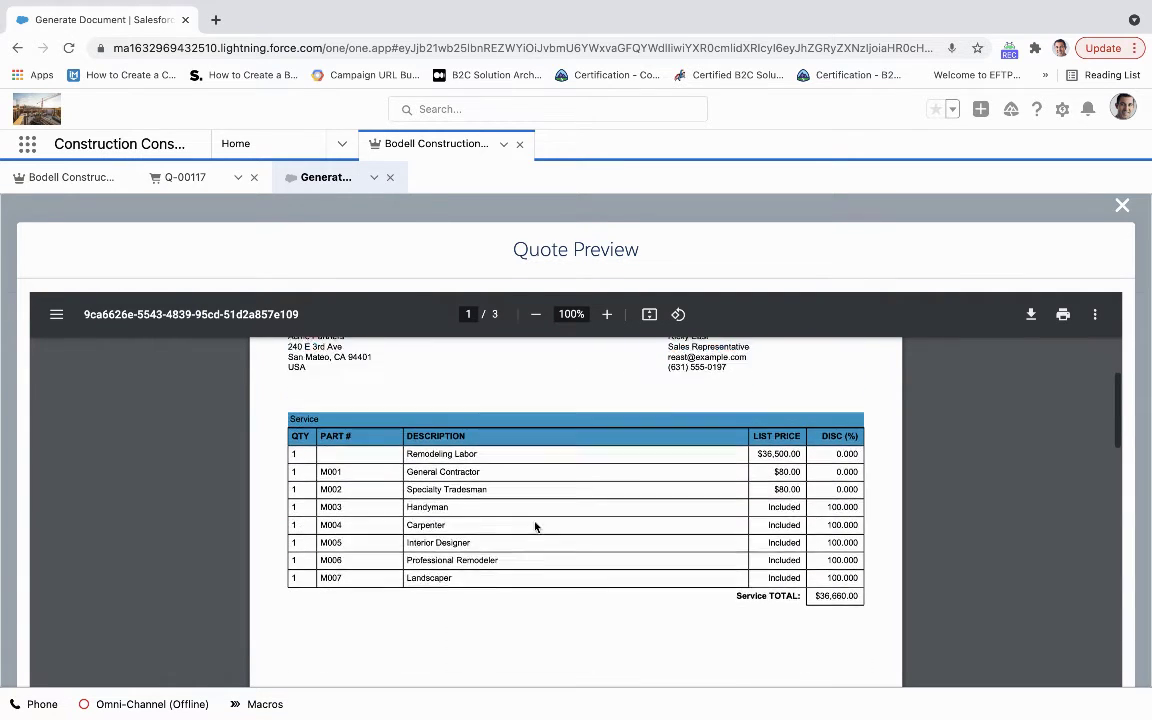
{"action": "scroll", "coordinate": [535, 527], "scroll_direction": "up", "scroll_amount": 5}
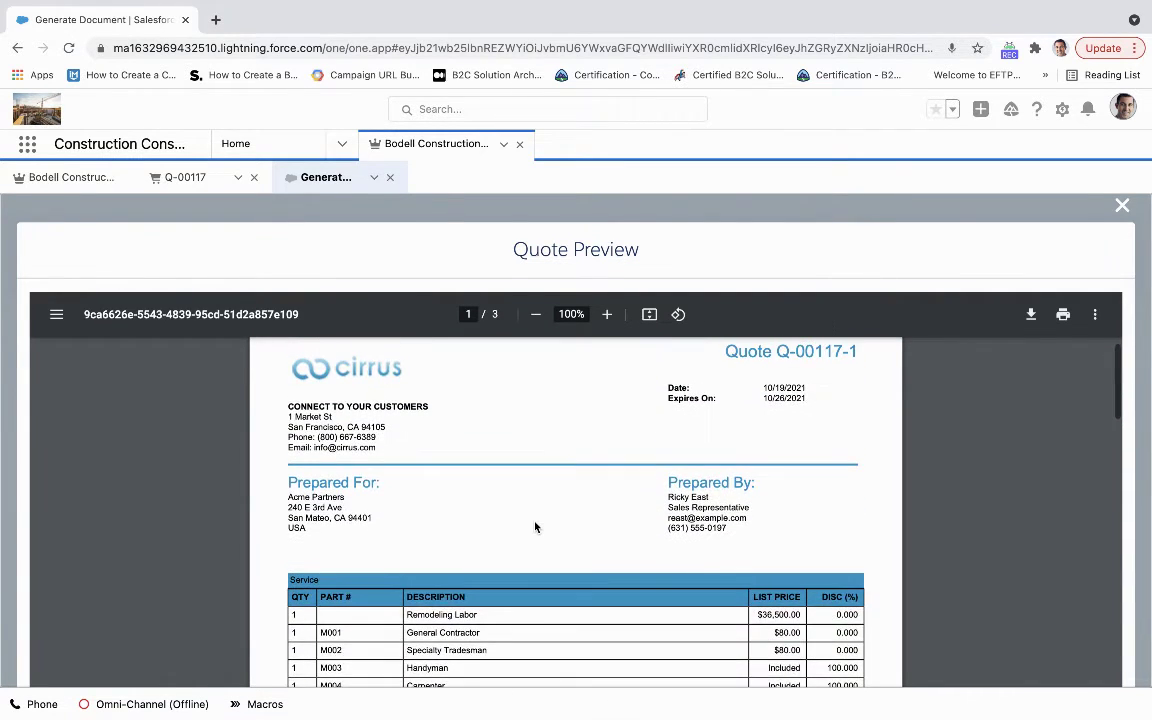
{"action": "scroll", "coordinate": [535, 527], "scroll_direction": "down", "scroll_amount": 8}
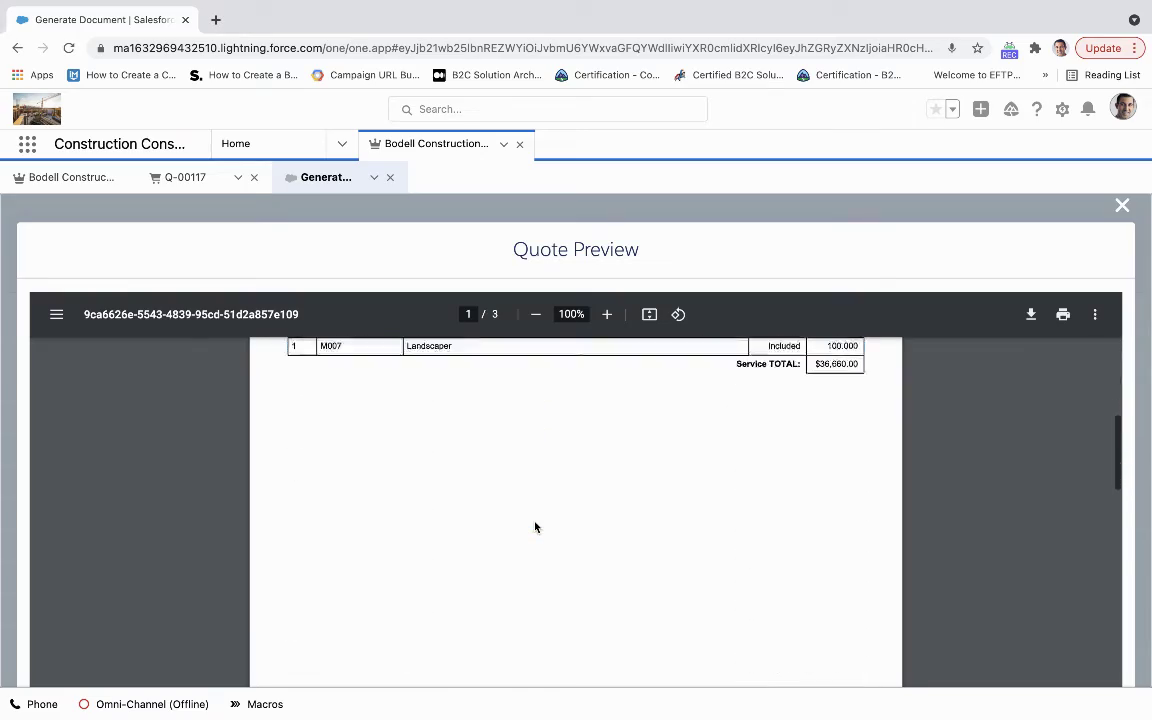
{"action": "scroll", "coordinate": [535, 527], "scroll_direction": "down", "scroll_amount": 8}
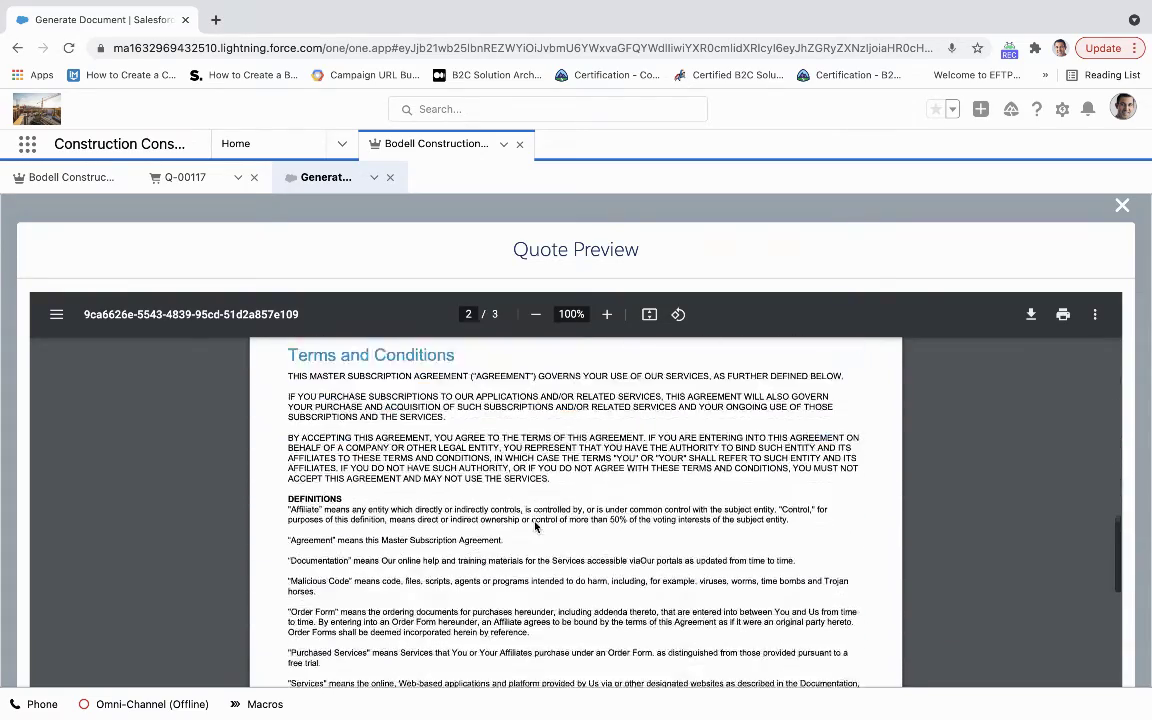
{"action": "scroll", "coordinate": [535, 527], "scroll_direction": "up", "scroll_amount": 5}
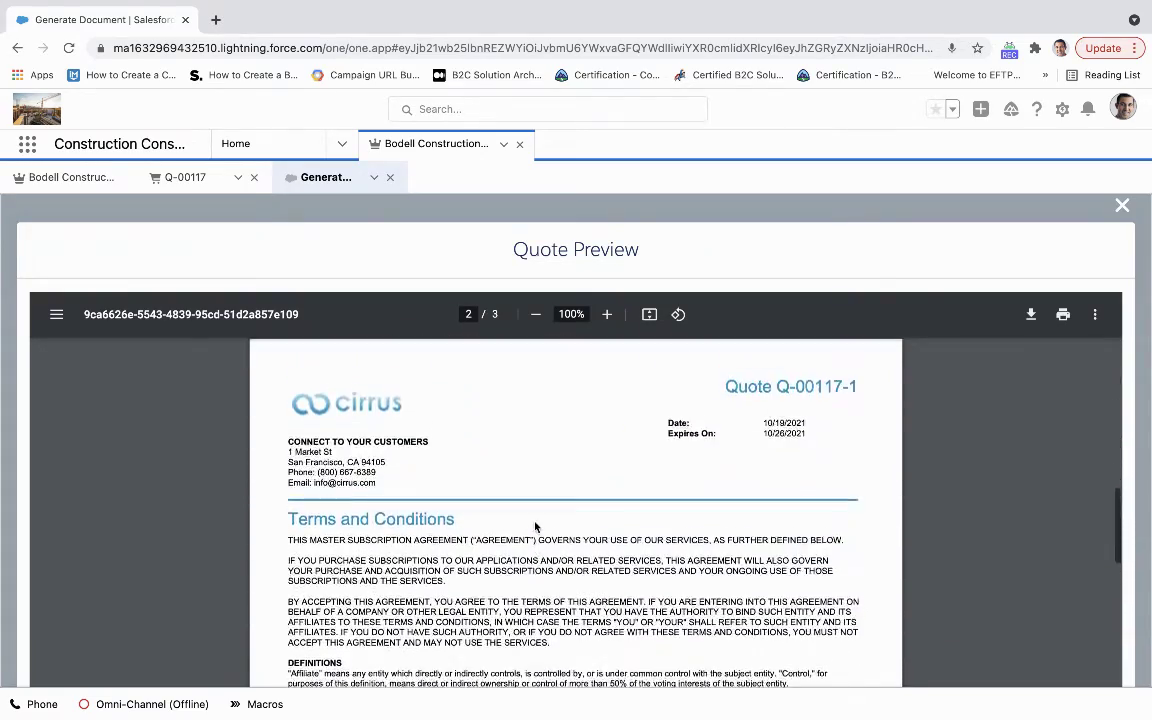
Return to the Bodell Construction bid and review its product line items.
{"action": "left_click", "coordinate": [30, 179]}
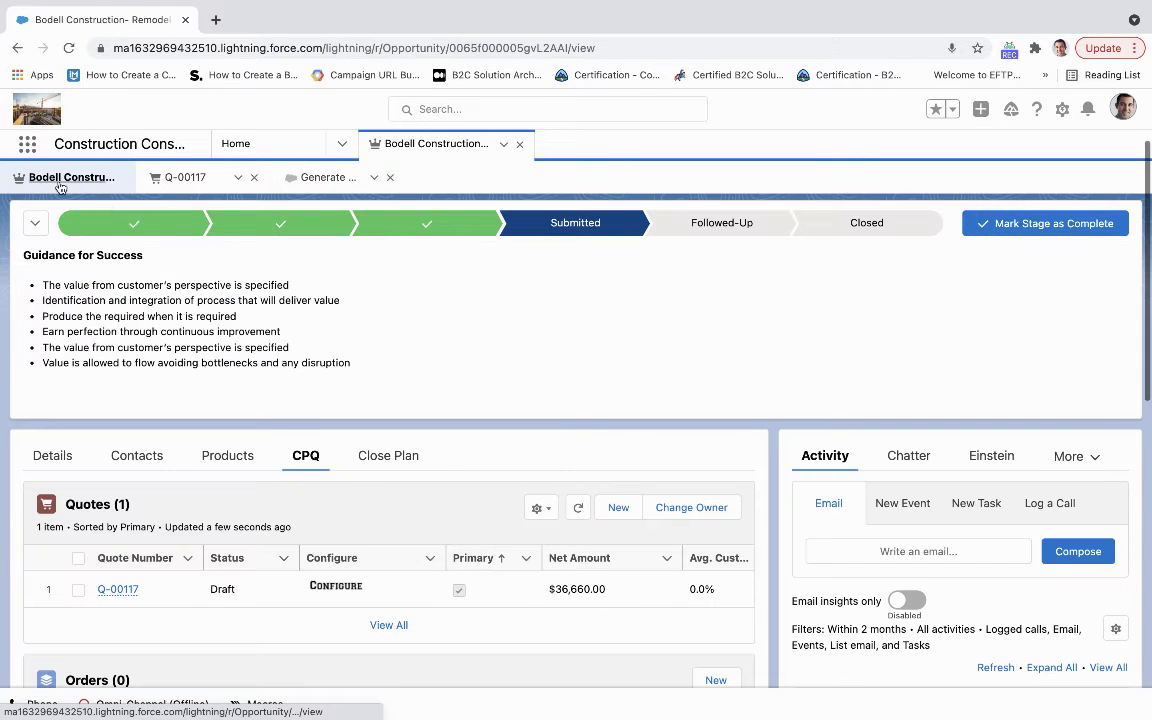
{"action": "scroll", "coordinate": [573, 369], "scroll_direction": "up", "scroll_amount": 2}
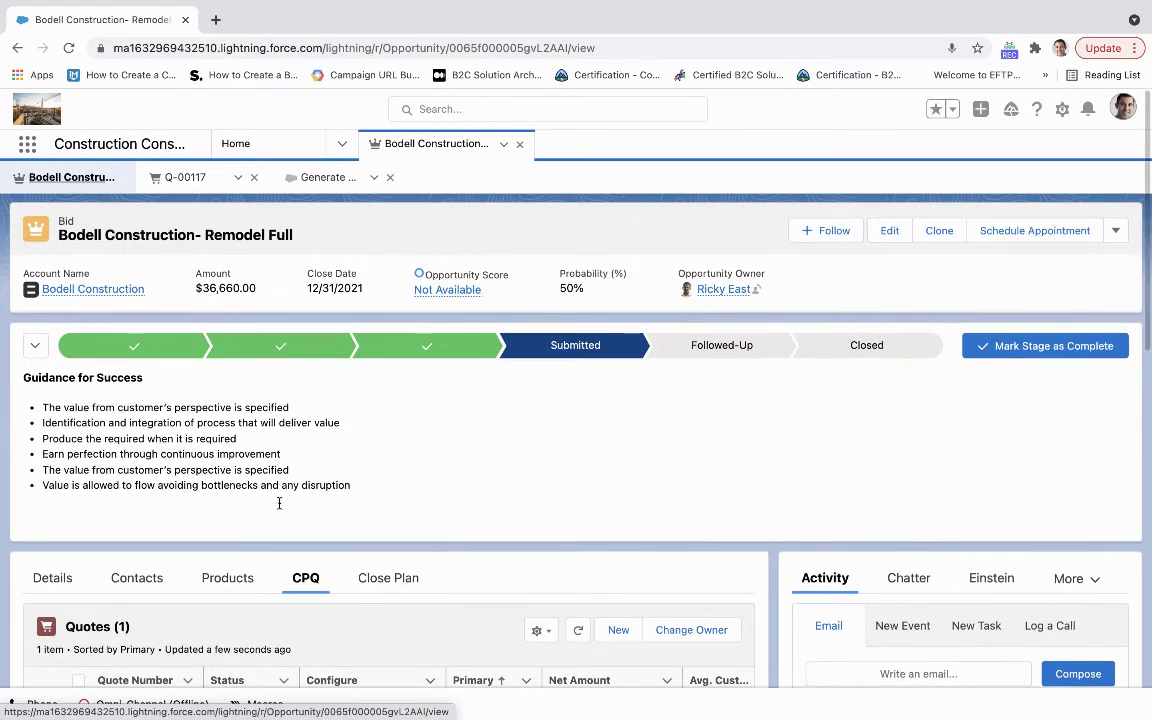
{"action": "left_click", "coordinate": [227, 578]}
{"action": "scroll", "coordinate": [200, 600], "scroll_direction": "down", "scroll_amount": 1}
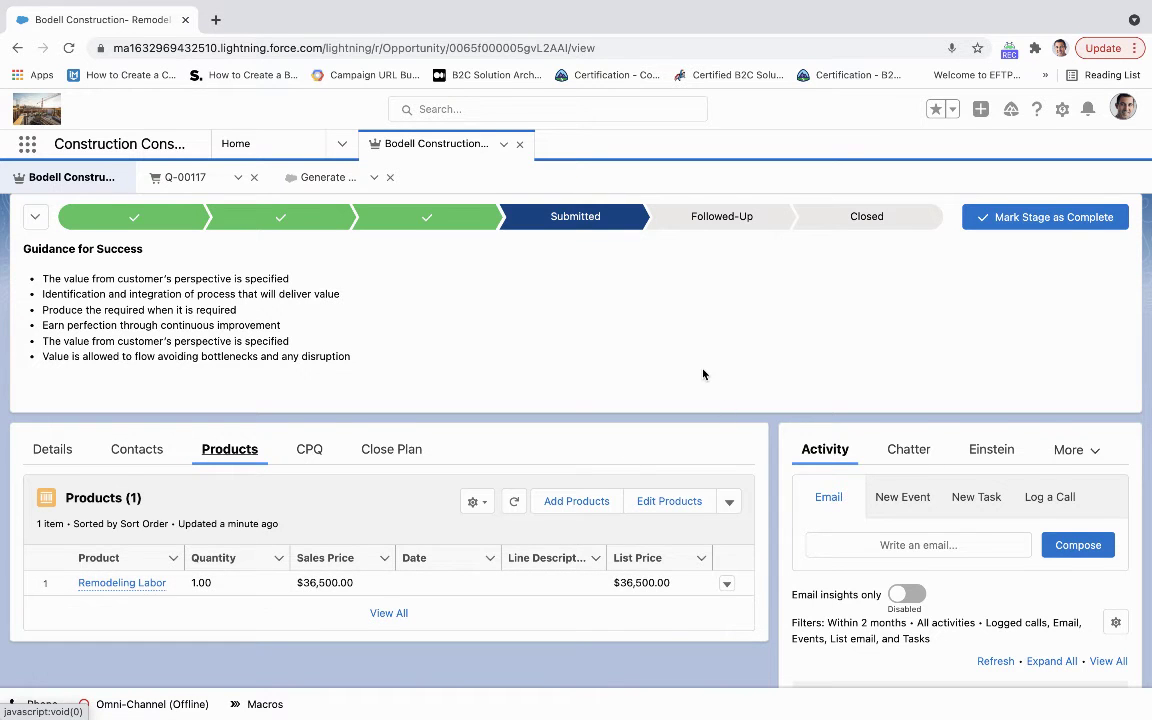
{"action": "scroll", "coordinate": [703, 374], "scroll_direction": "up", "scroll_amount": 2}
Merge the Opportunity to Contract document using the Remodel Full Remodeling Labor line item.
{"action": "left_click", "coordinate": [1114, 233]}
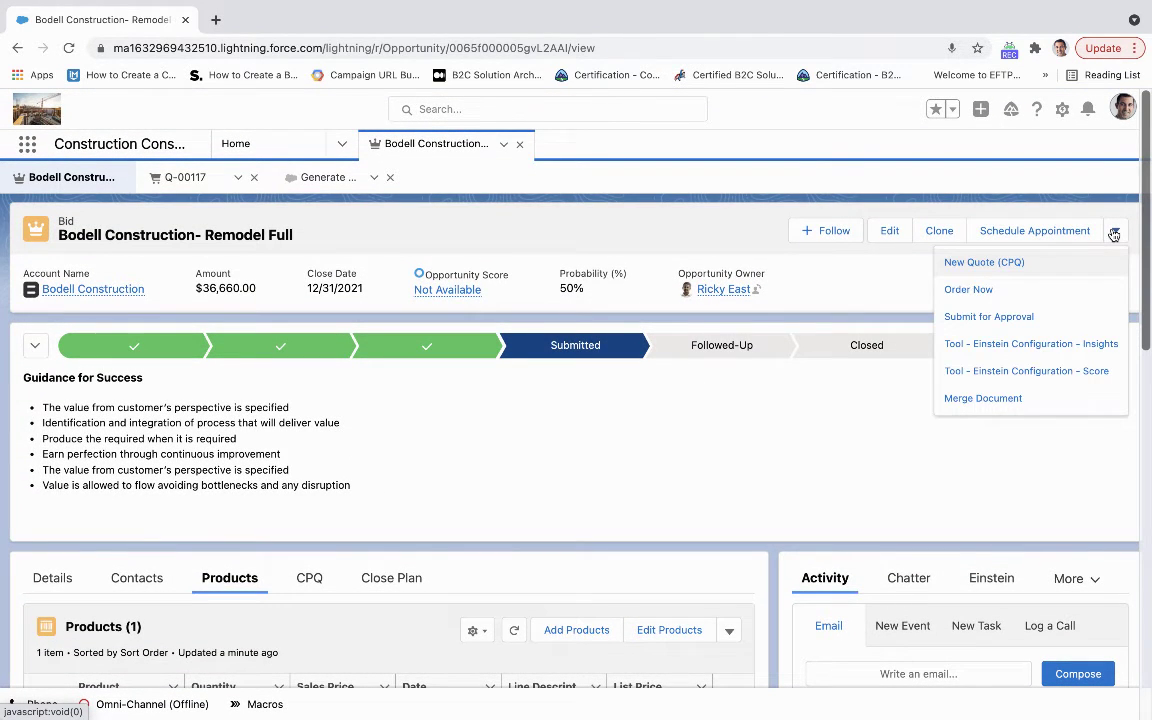
{"action": "left_click", "coordinate": [992, 404]}
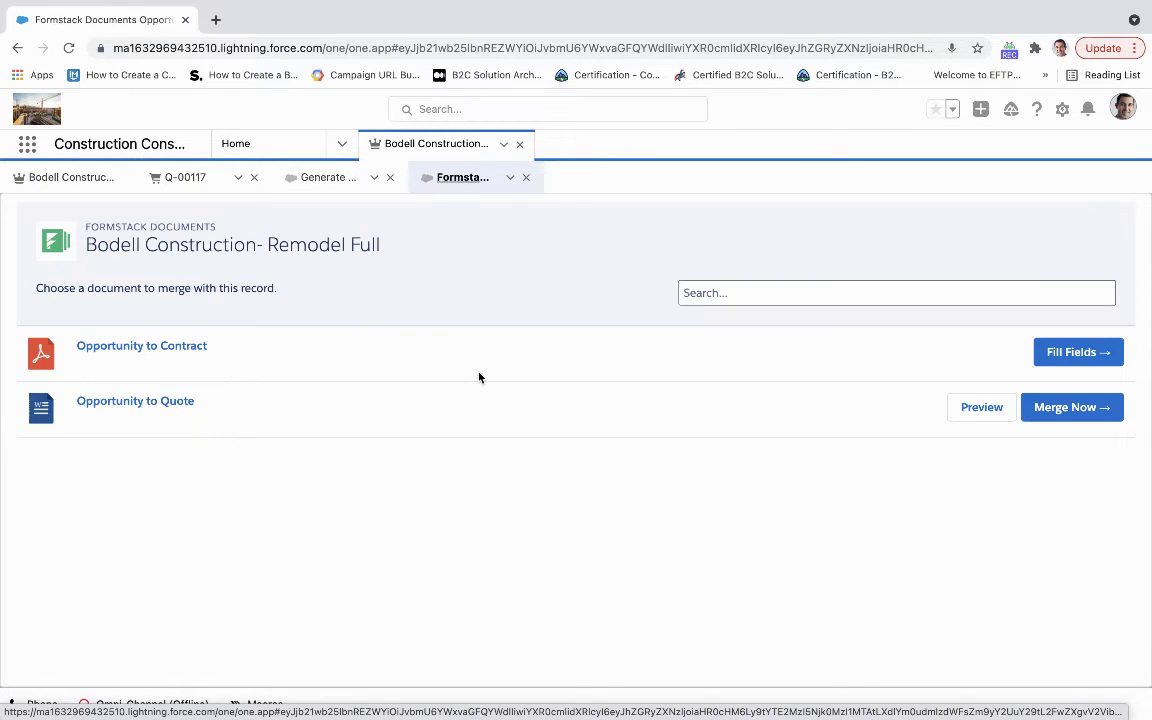
{"action": "left_click", "coordinate": [1065, 352]}
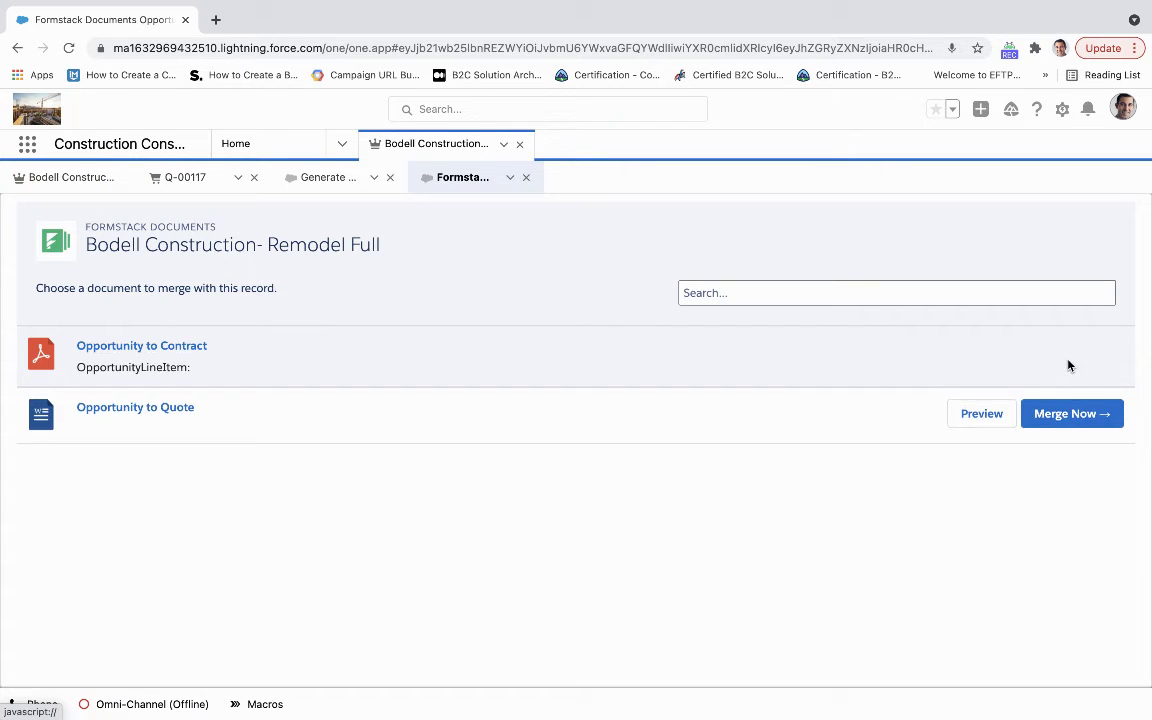
{"action": "left_click", "coordinate": [452, 408]}
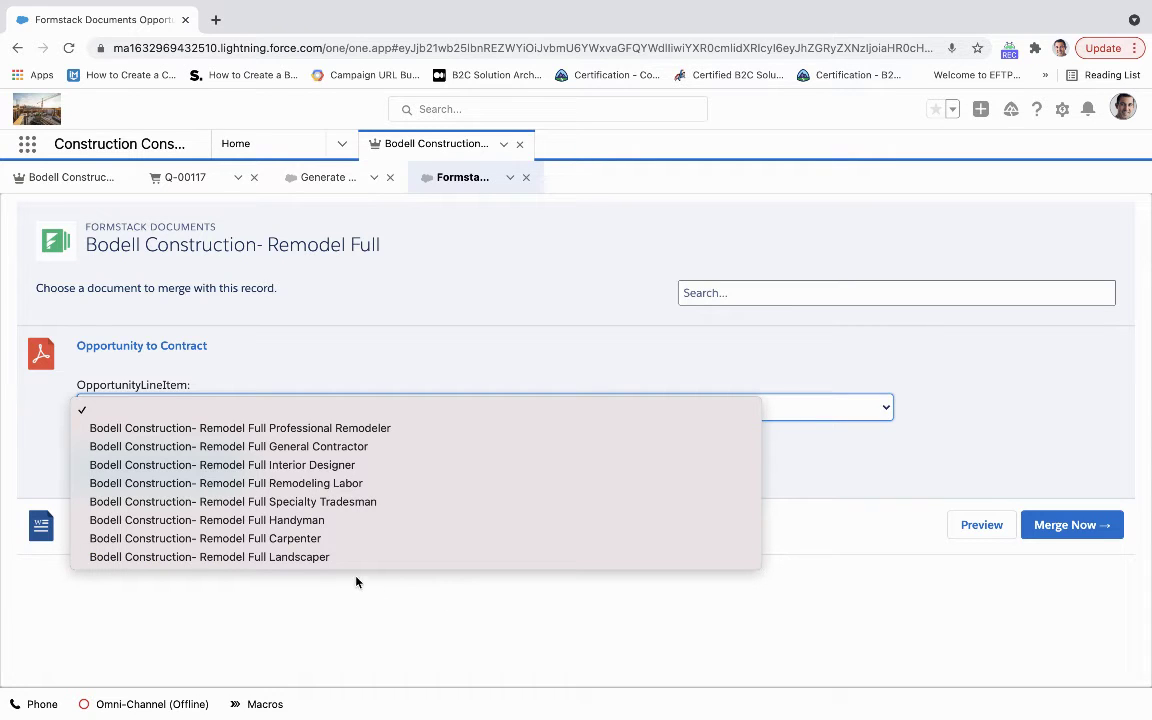
{"action": "left_click", "coordinate": [304, 484]}
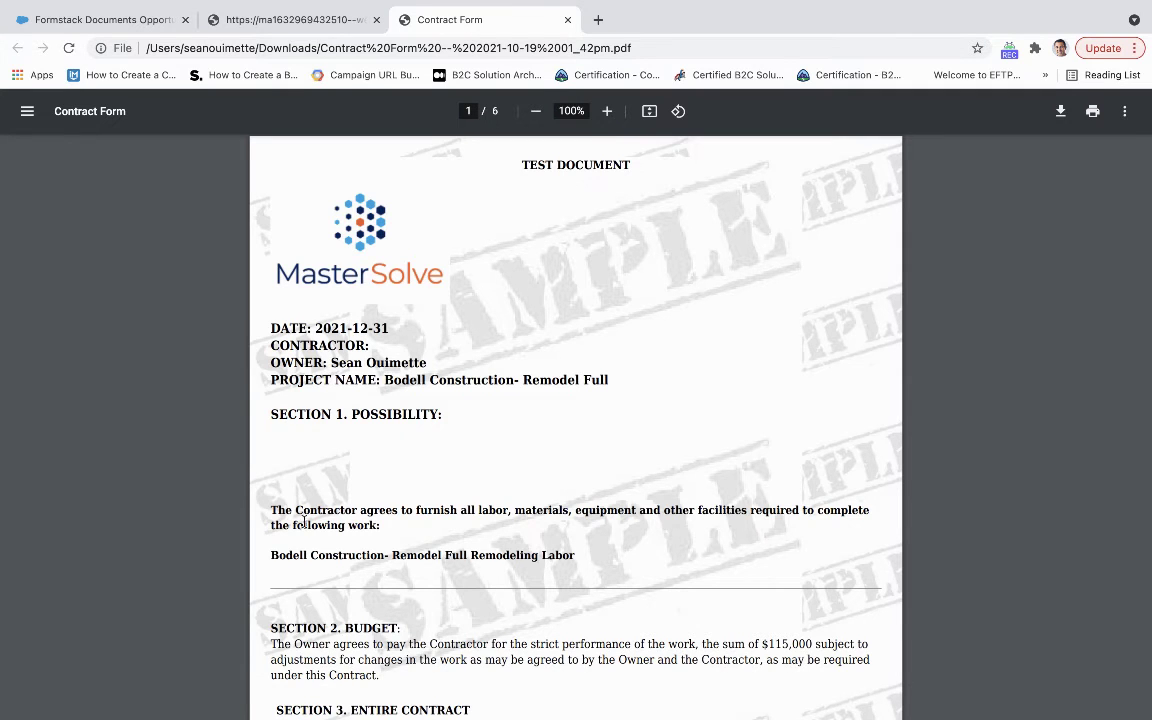
Read the Contract Form PDF through page 3, then return to the Formstack Documents tab.
{"action": "scroll", "coordinate": [334, 513], "scroll_direction": "down", "scroll_amount": 3}
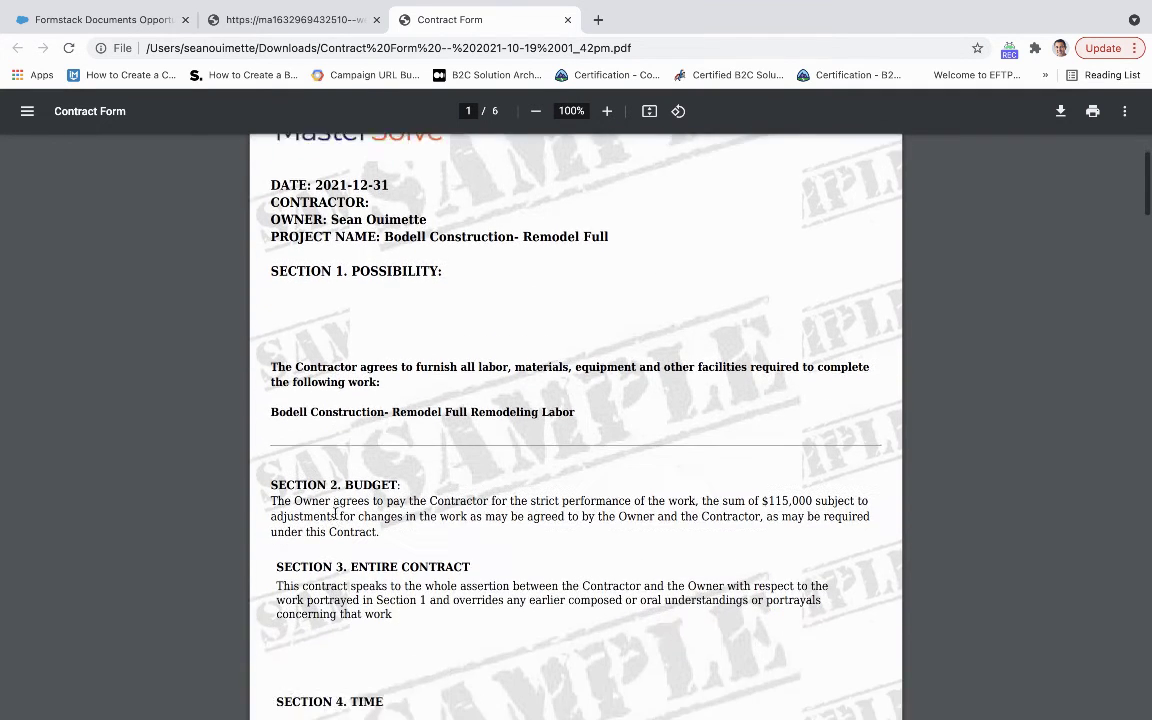
{"action": "scroll", "coordinate": [334, 513], "scroll_direction": "down", "scroll_amount": 6}
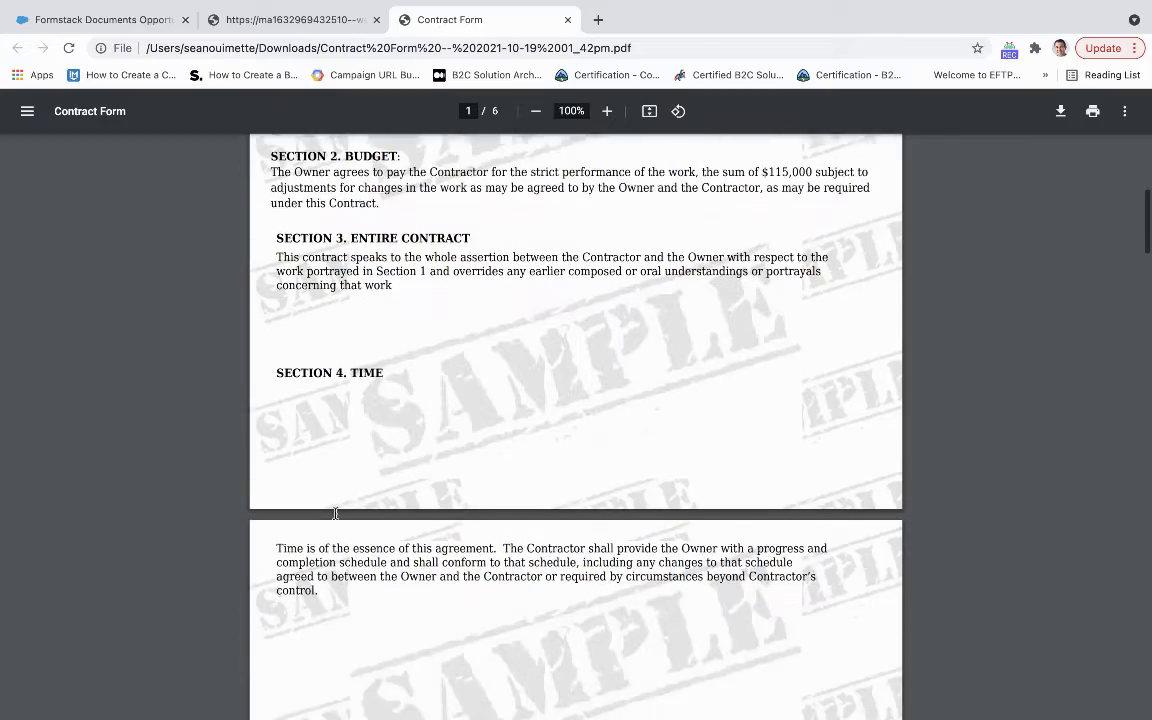
{"action": "scroll", "coordinate": [334, 513], "scroll_direction": "down", "scroll_amount": 8}
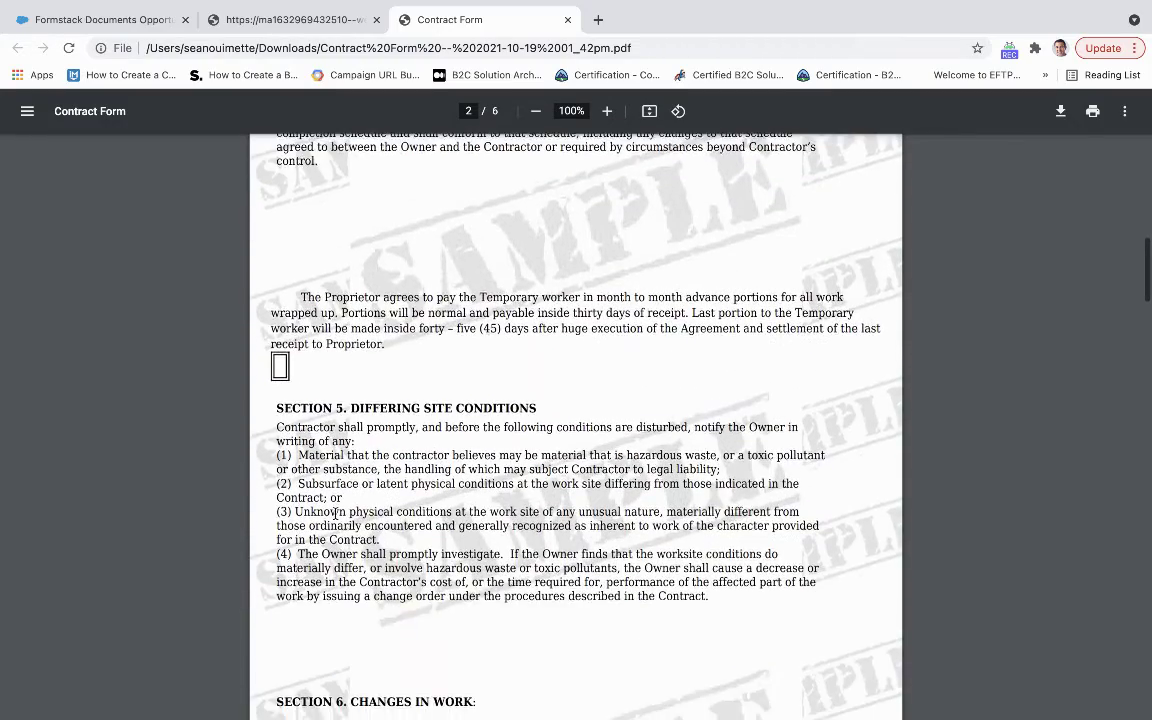
{"action": "scroll", "coordinate": [334, 513], "scroll_direction": "down", "scroll_amount": 12}
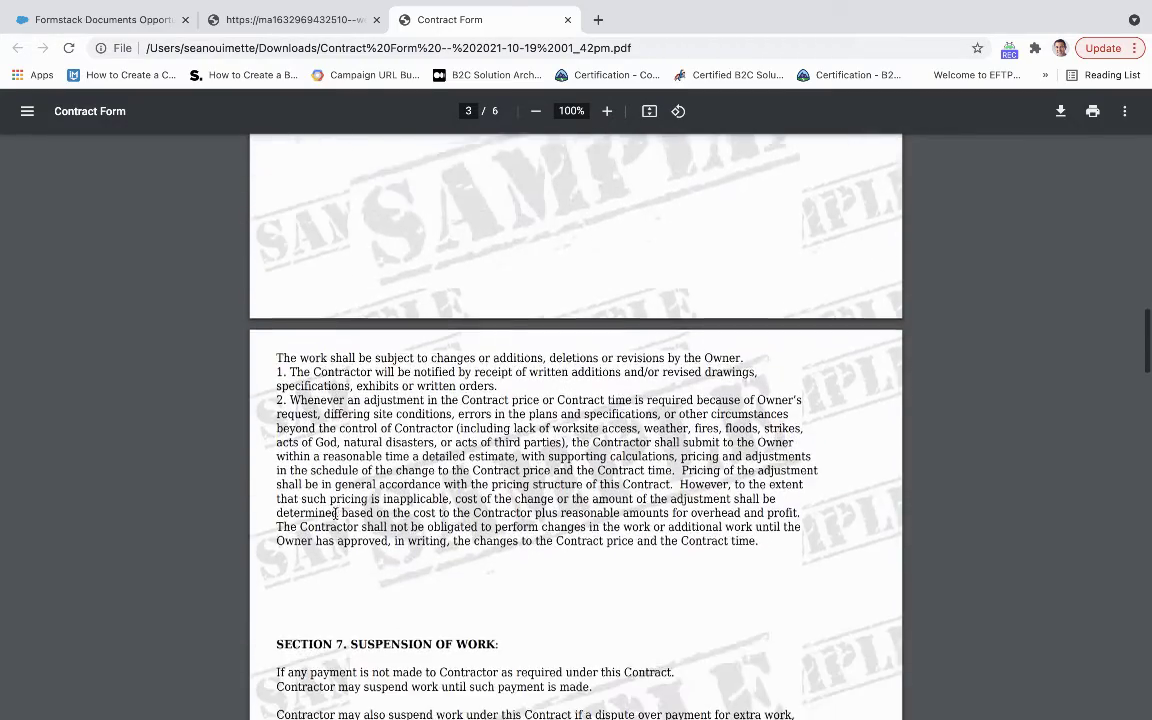
{"action": "scroll", "coordinate": [334, 513], "scroll_direction": "down", "scroll_amount": 7}
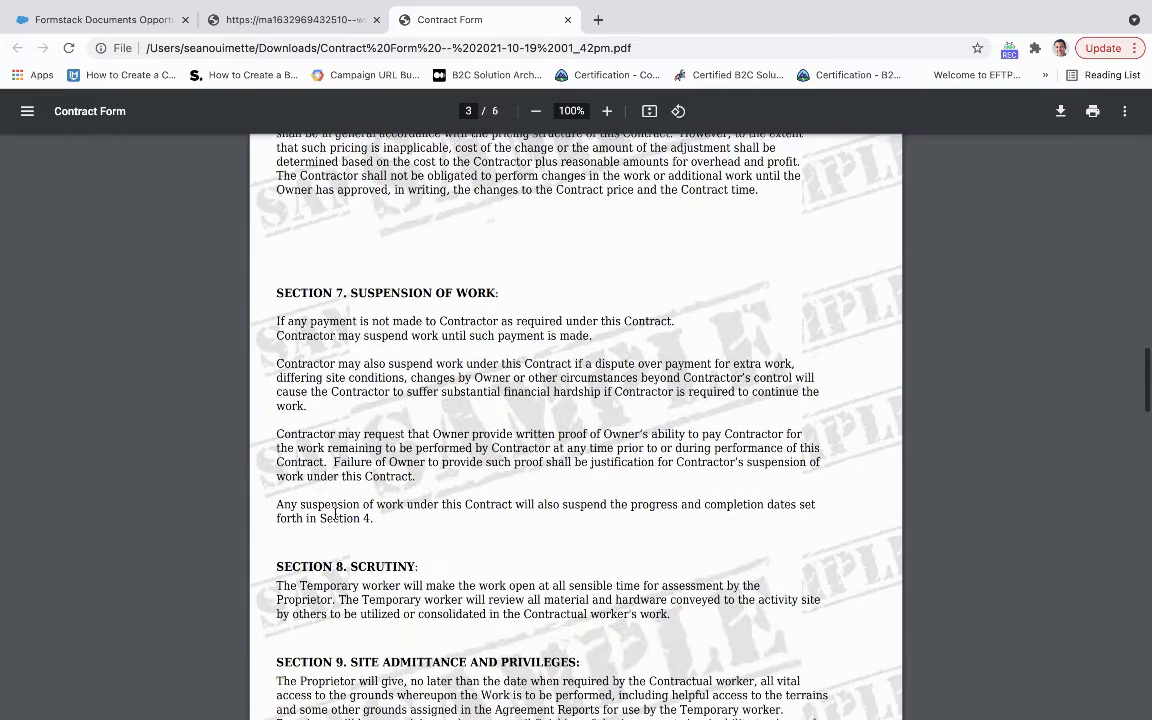
{"action": "scroll", "coordinate": [334, 513], "scroll_direction": "down", "scroll_amount": 1}
{"action": "left_click", "coordinate": [140, 21]}
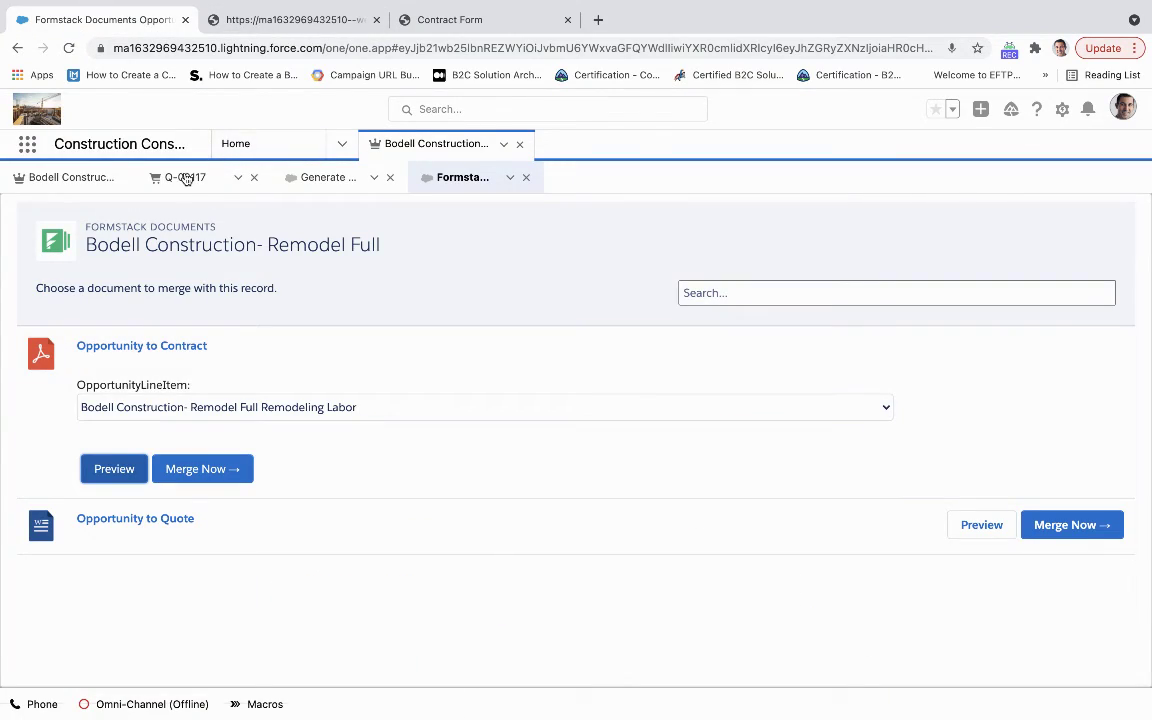
Close the Bodell Construction bid with the stage Closed Won.
{"action": "left_click", "coordinate": [40, 168]}
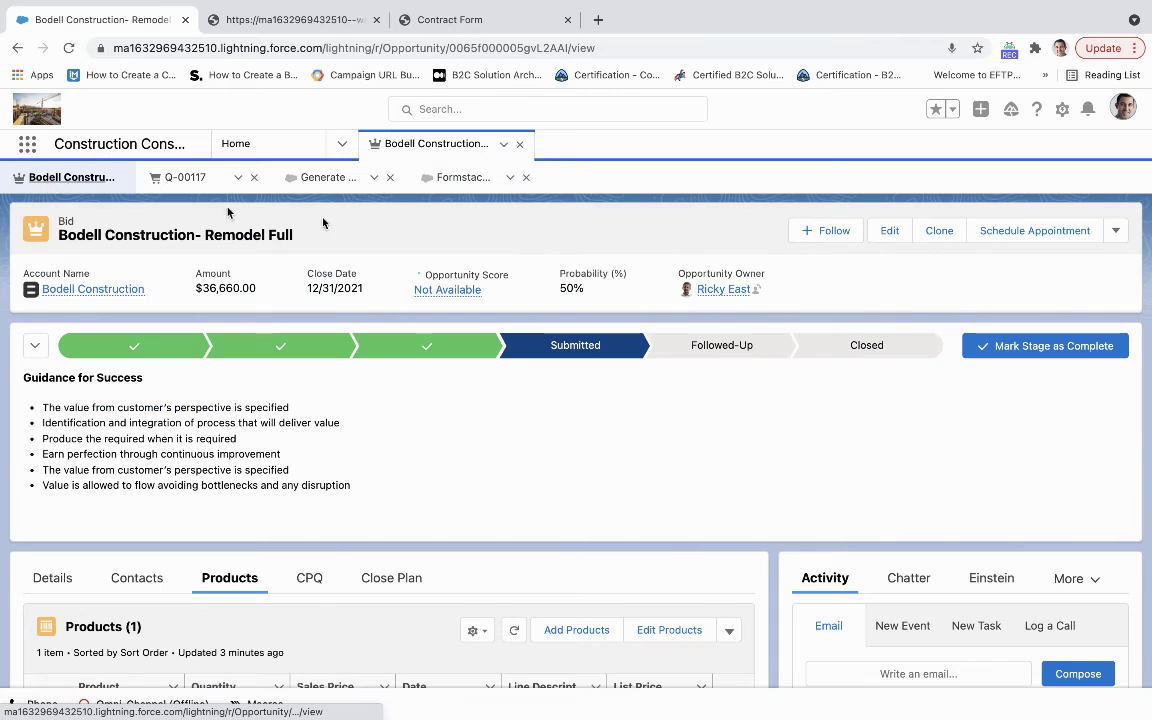
{"action": "left_click", "coordinate": [867, 352]}
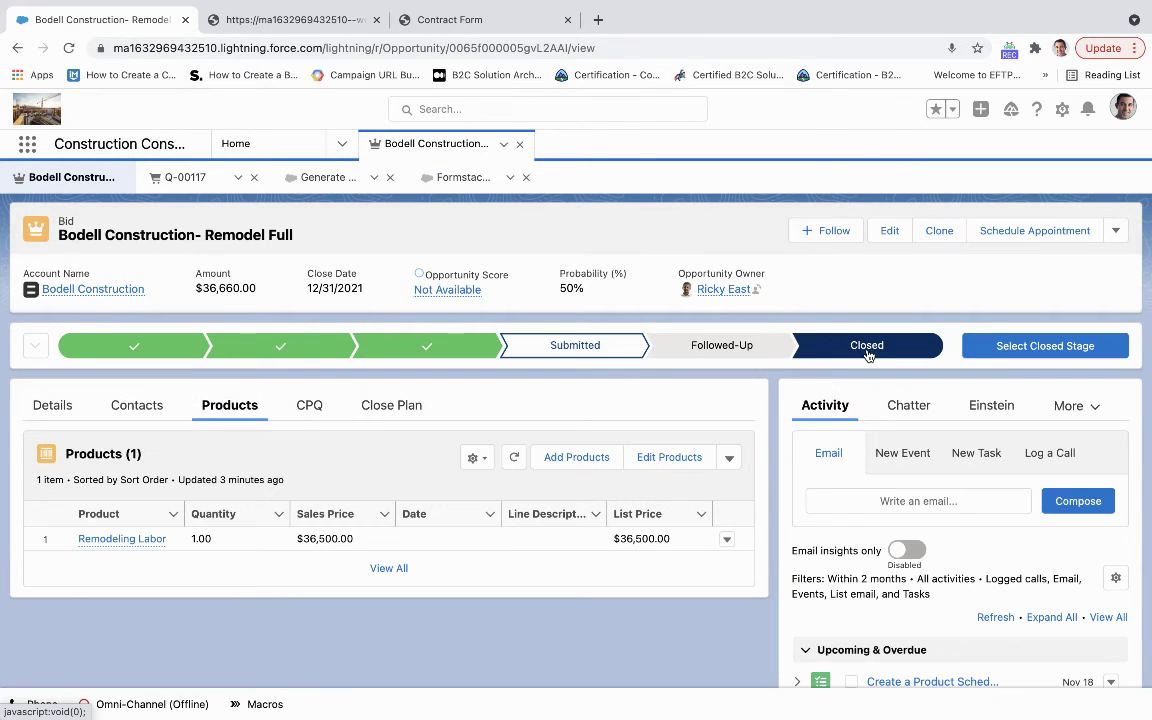
{"action": "left_click", "coordinate": [1016, 350]}
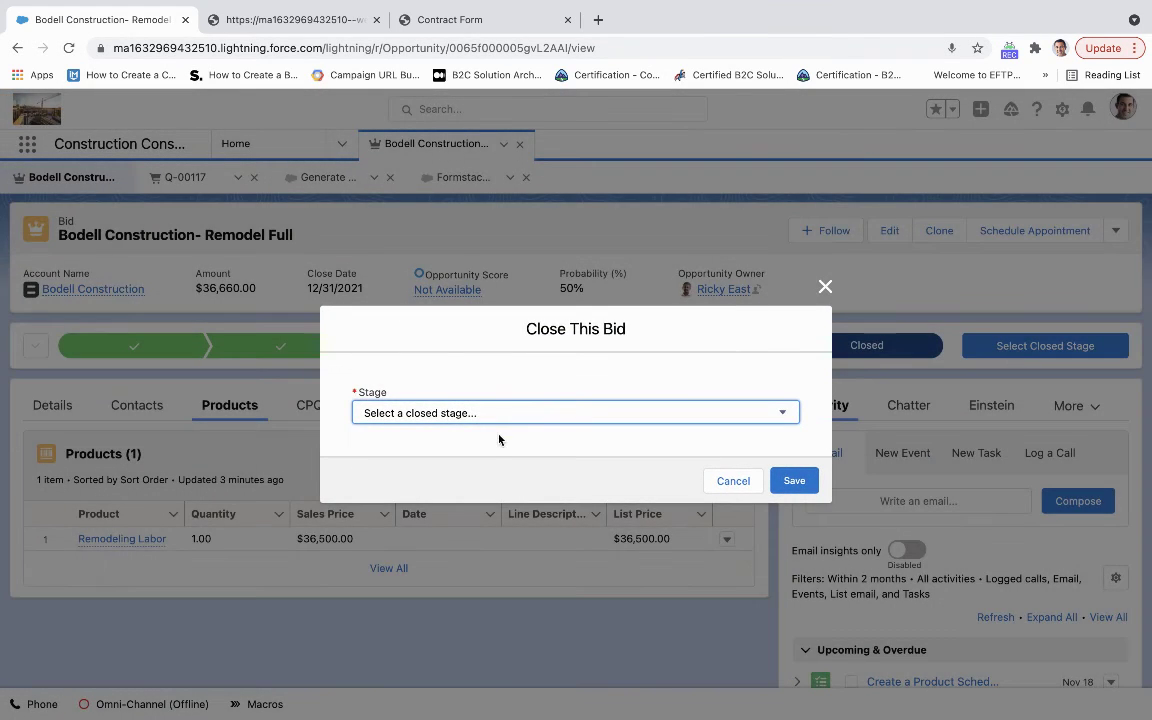
{"action": "left_click", "coordinate": [500, 412]}
{"action": "left_click", "coordinate": [501, 427]}
{"action": "left_click", "coordinate": [794, 481]}
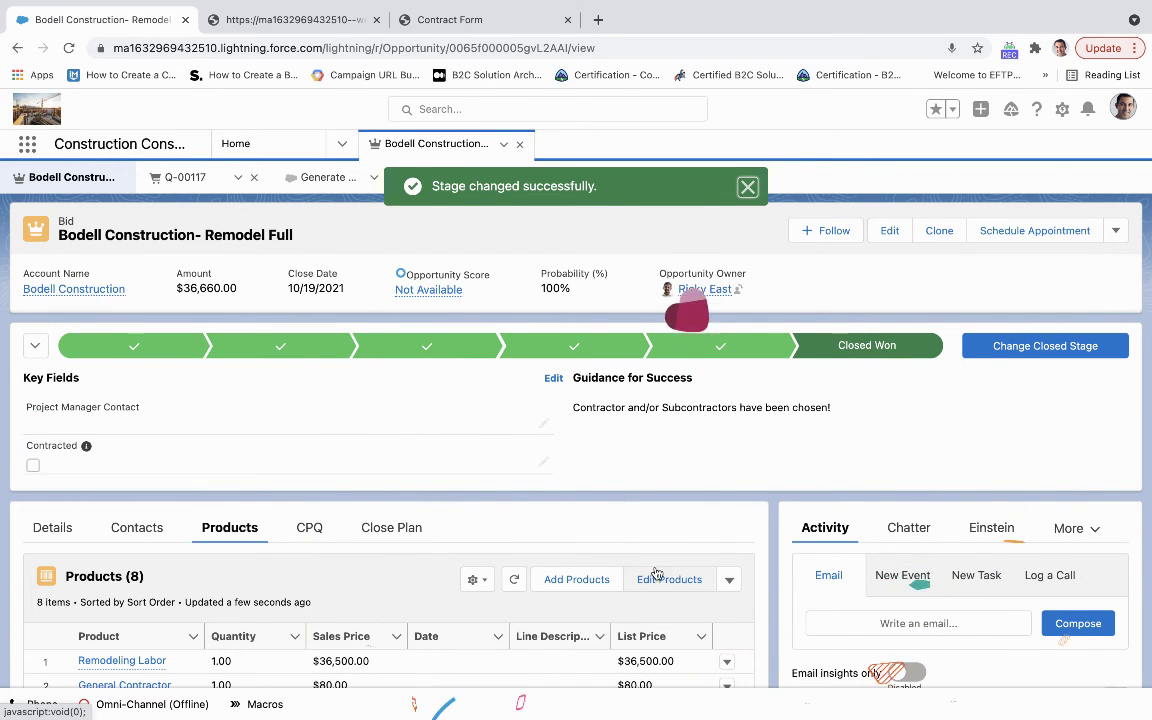
Show the bid's two TaskRay remodel projects from the More panels list.
{"action": "left_click", "coordinate": [1064, 530]}
{"action": "left_click", "coordinate": [1060, 562]}
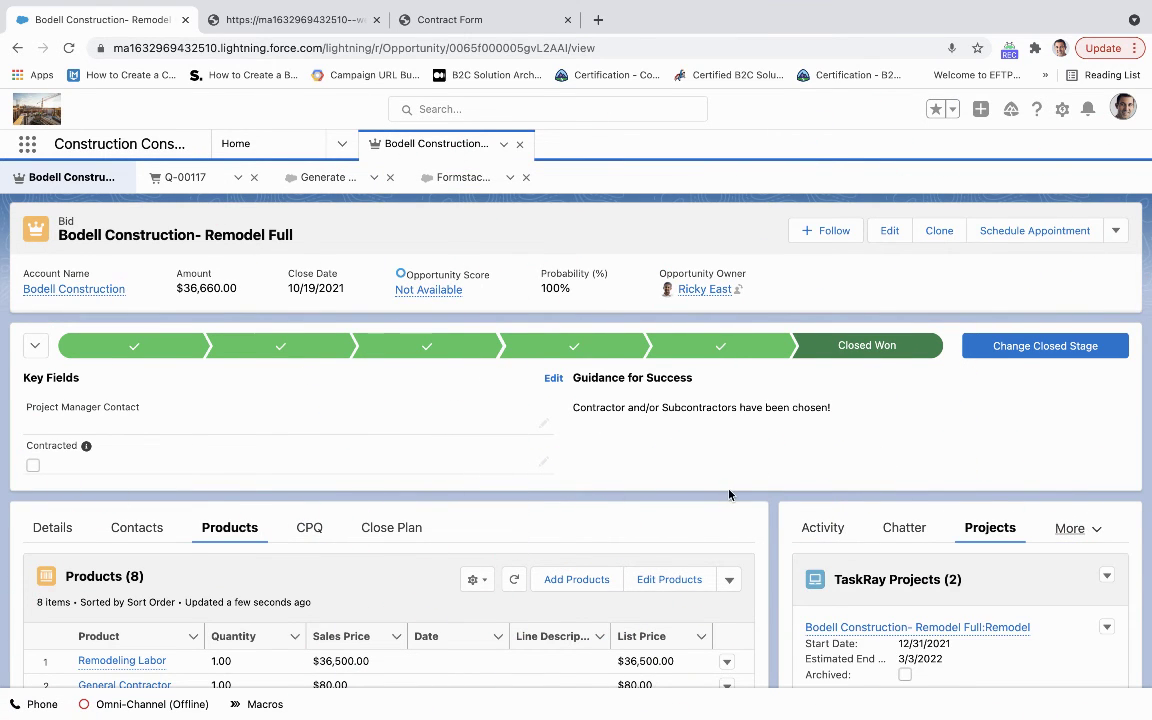
{"action": "scroll", "coordinate": [729, 490], "scroll_direction": "down", "scroll_amount": 2}
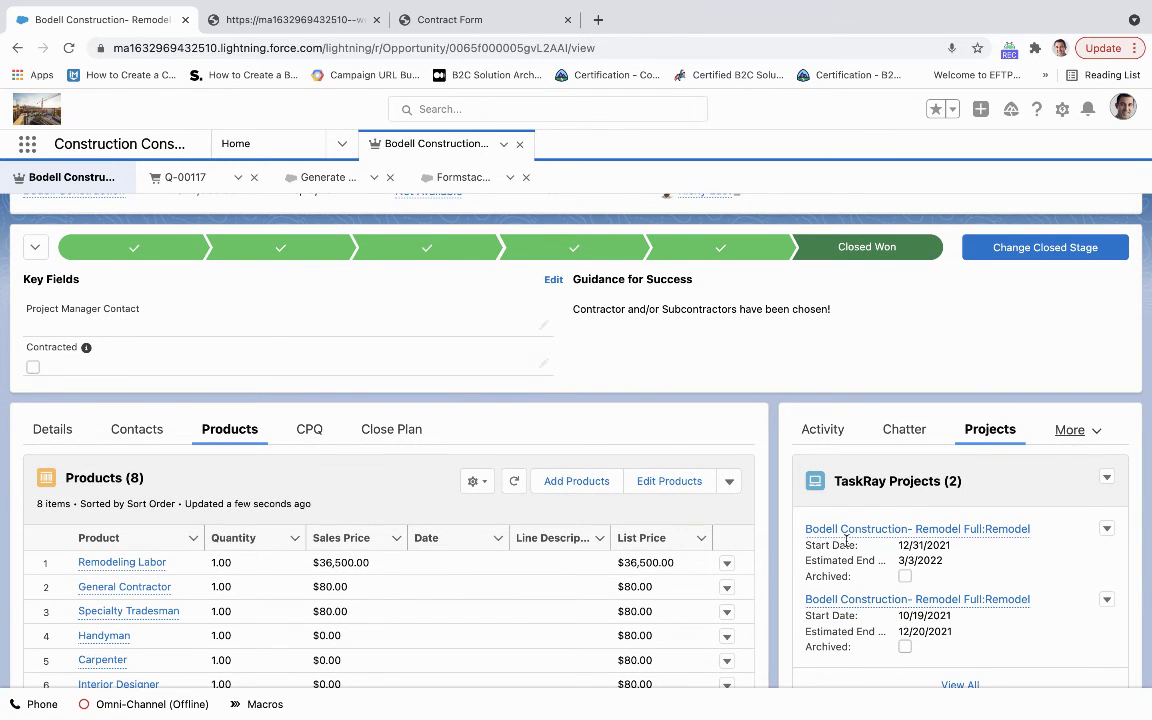
{"action": "mouse_move", "coordinate": [830, 532]}
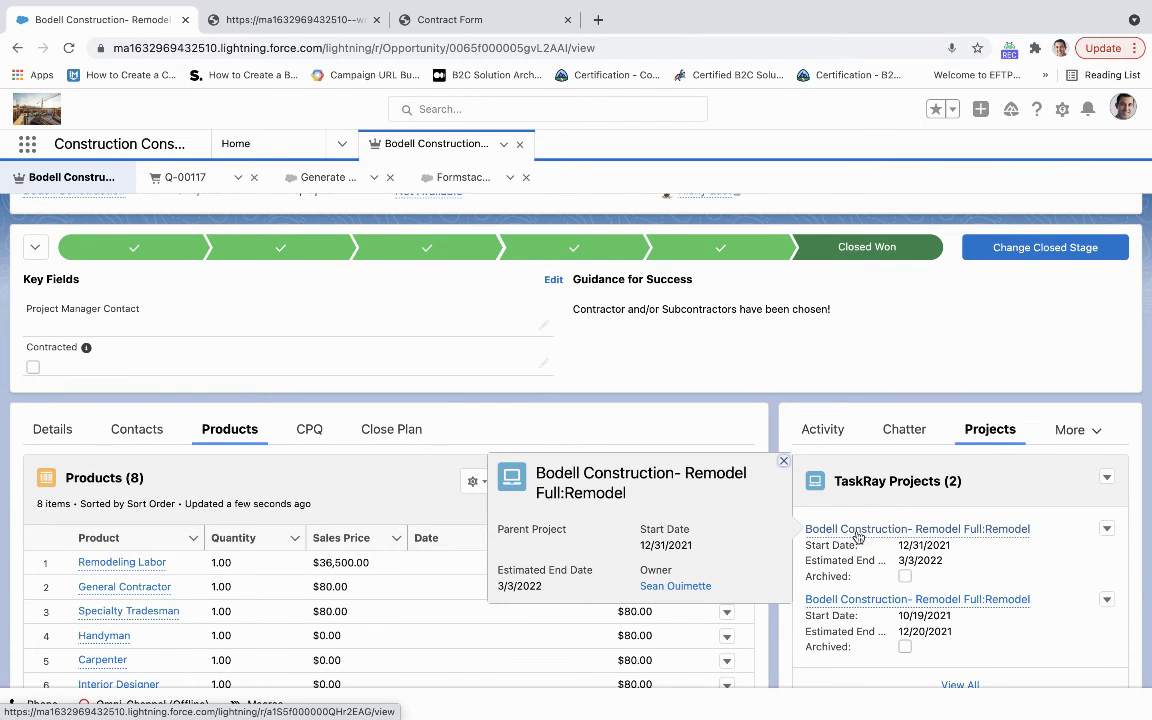
Open the Remodel Full:Remodel project's Gantt plan, jumped to its January 2022 start.
{"action": "left_click", "coordinate": [855, 538]}
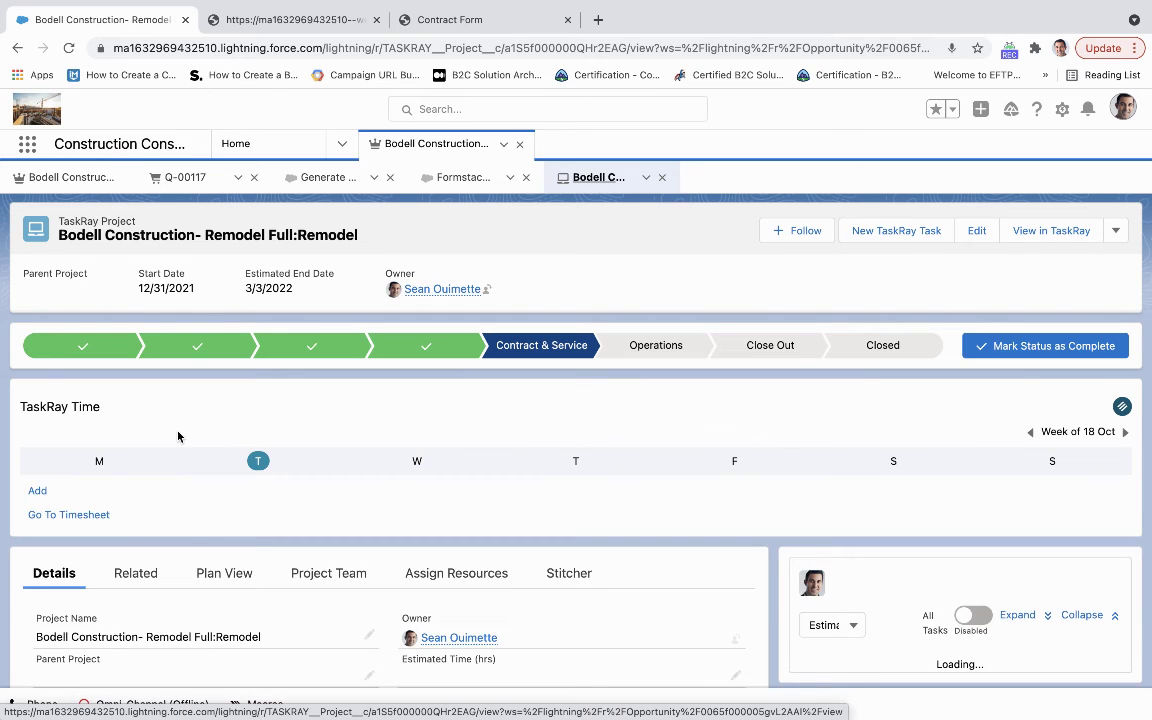
{"action": "scroll", "coordinate": [206, 540], "scroll_direction": "down", "scroll_amount": 2}
{"action": "left_click", "coordinate": [225, 596]}
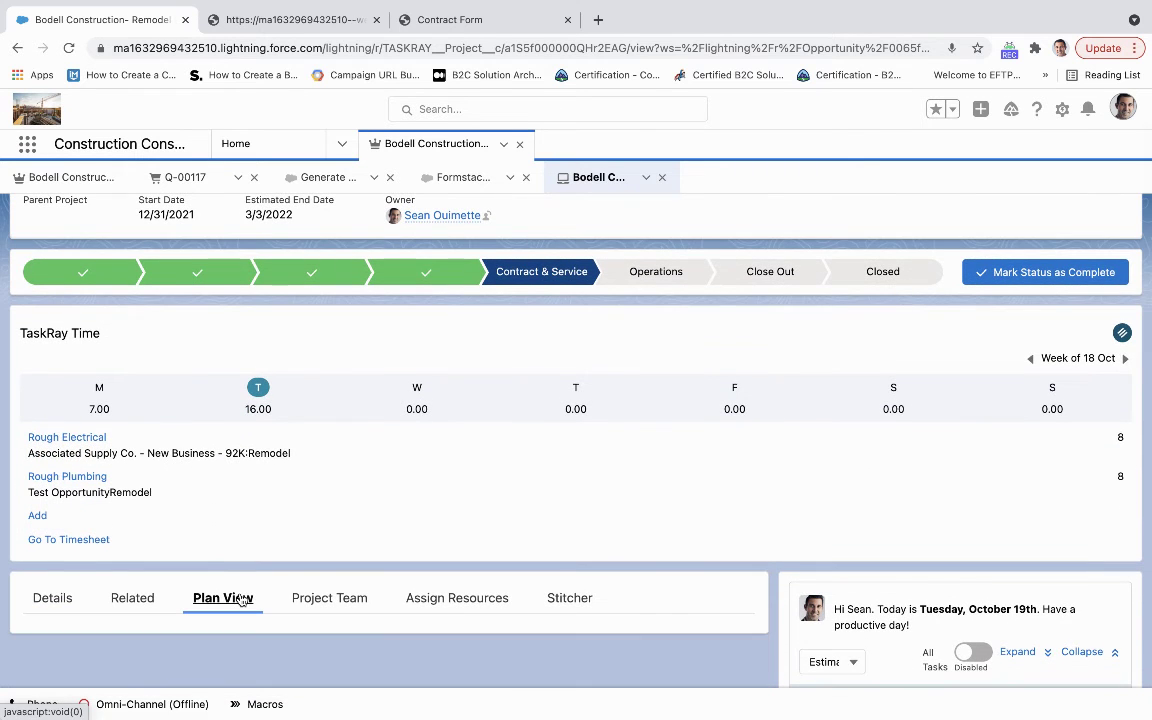
{"action": "scroll", "coordinate": [230, 539], "scroll_direction": "down", "scroll_amount": 5}
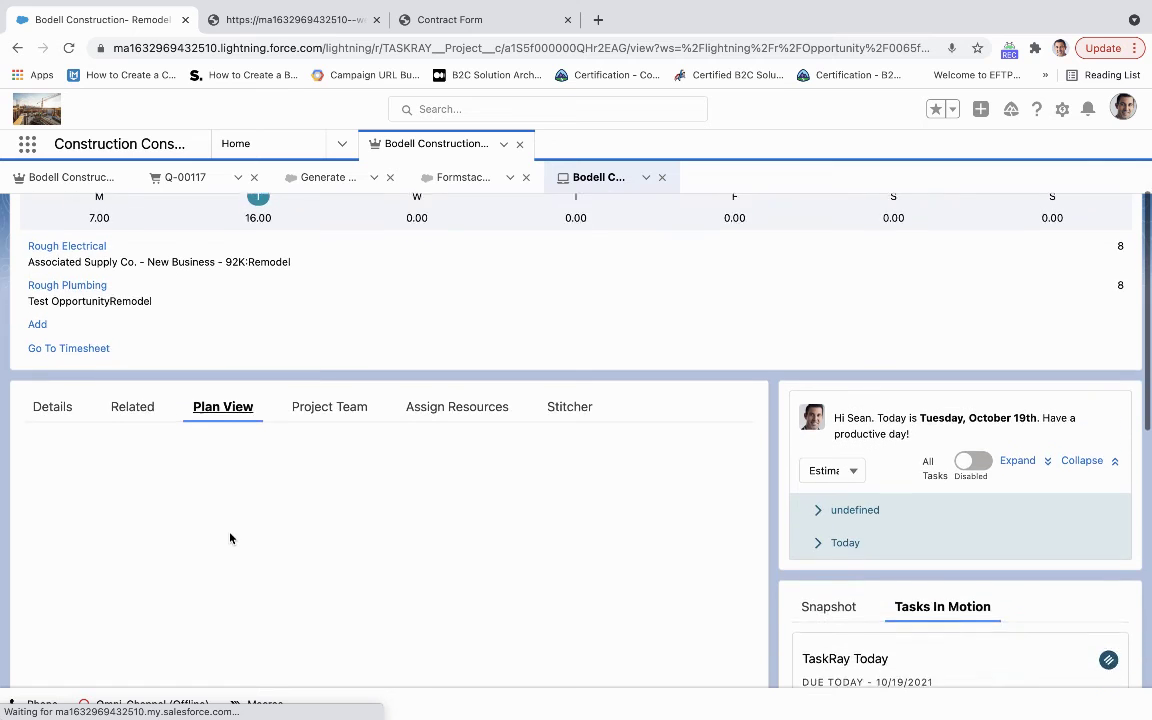
{"action": "scroll", "coordinate": [230, 539], "scroll_direction": "down", "scroll_amount": 2}
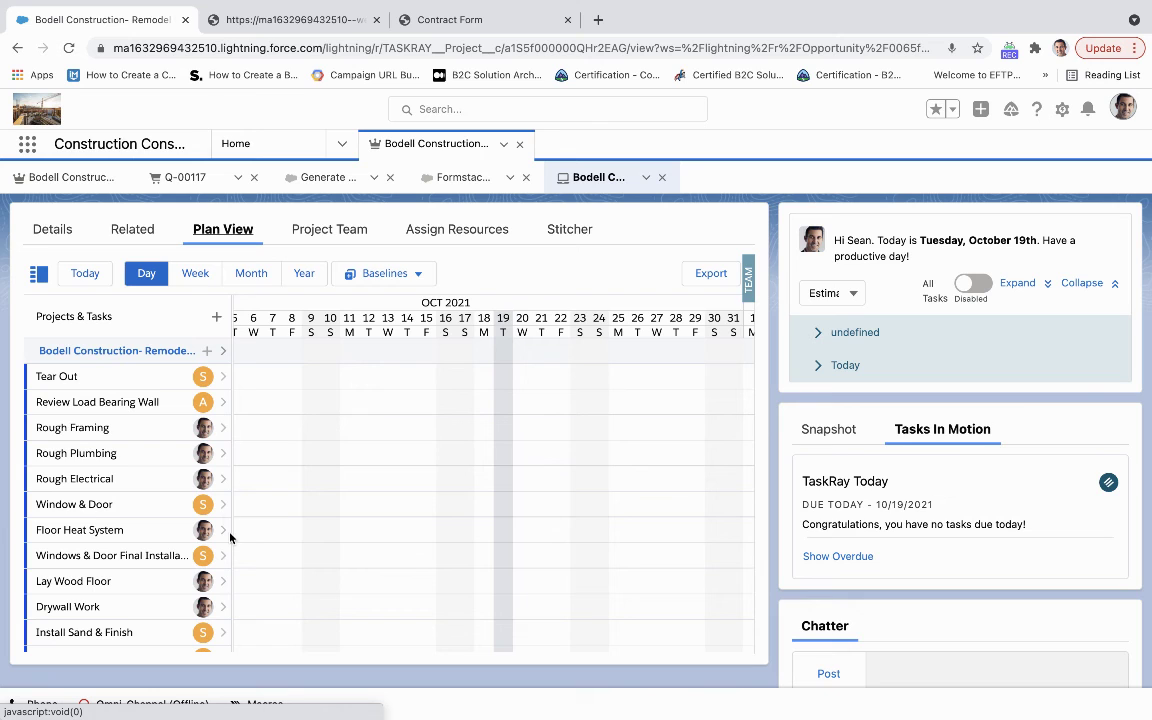
{"action": "left_click", "coordinate": [222, 352]}
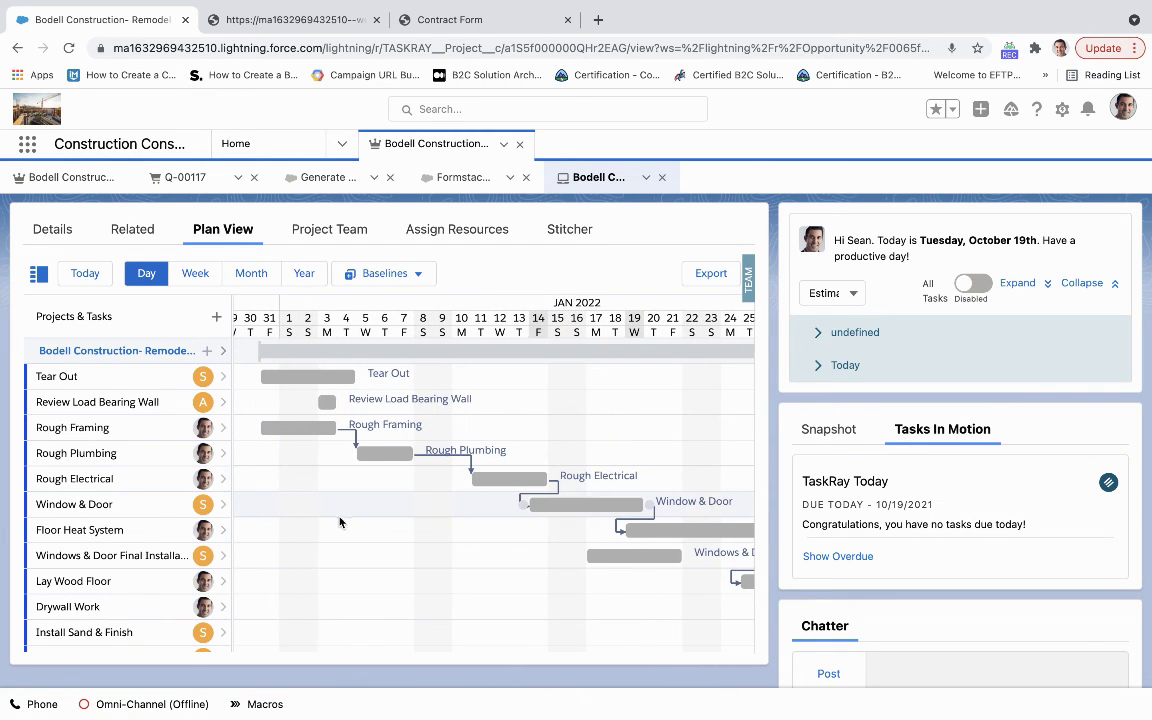